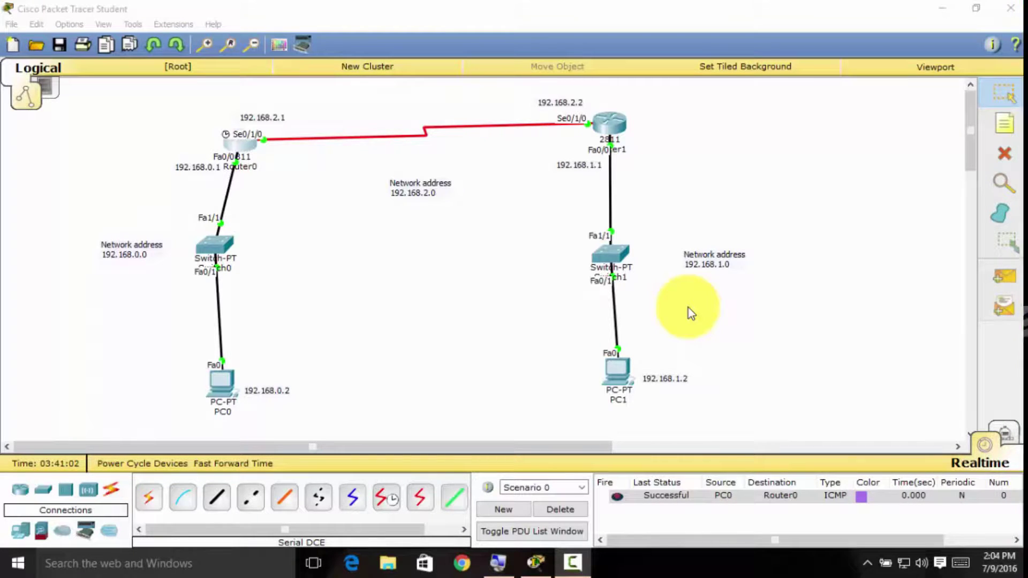
Open Router0's command line window and close it again.
{"action": "left_click", "coordinate": [247, 146]}
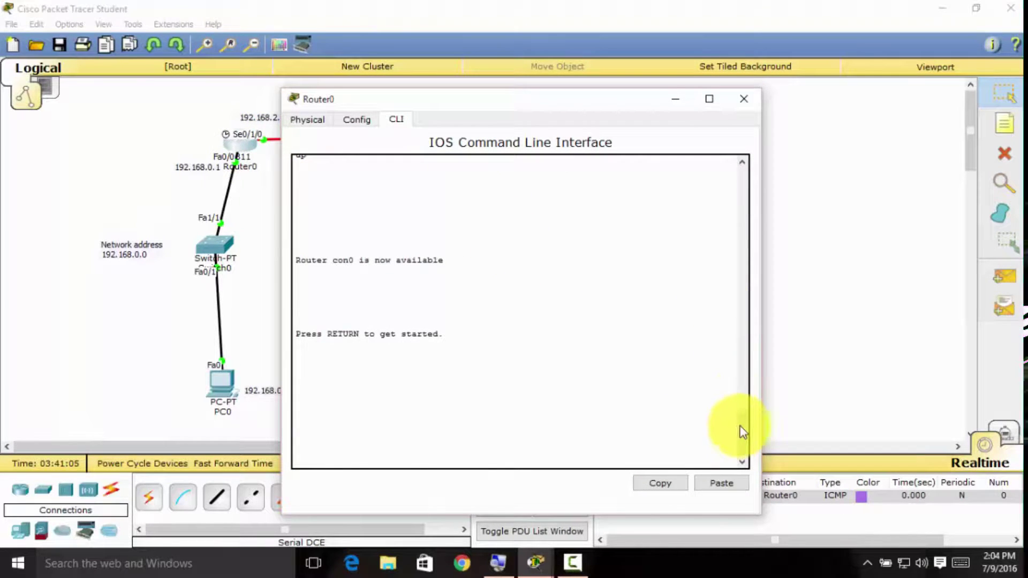
{"action": "scroll", "coordinate": [737, 386], "scroll_direction": "up", "scroll_amount": 5}
{"action": "left_click", "coordinate": [744, 99]}
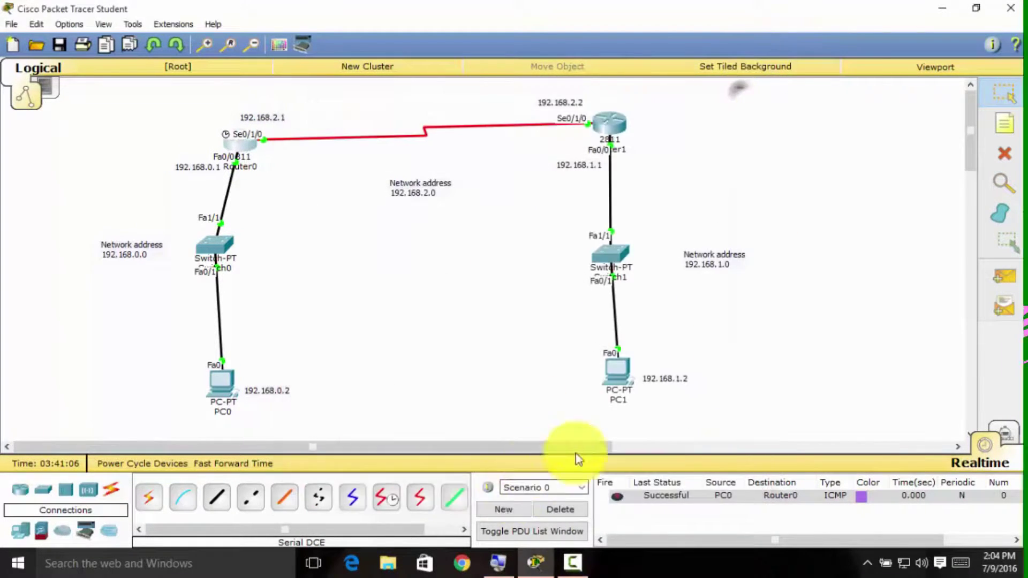
Send a simple PDU ping from PC0 to Router0, then delete the test pings.
{"action": "left_click", "coordinate": [1003, 276]}
{"action": "left_click", "coordinate": [226, 384]}
{"action": "left_click", "coordinate": [239, 142]}
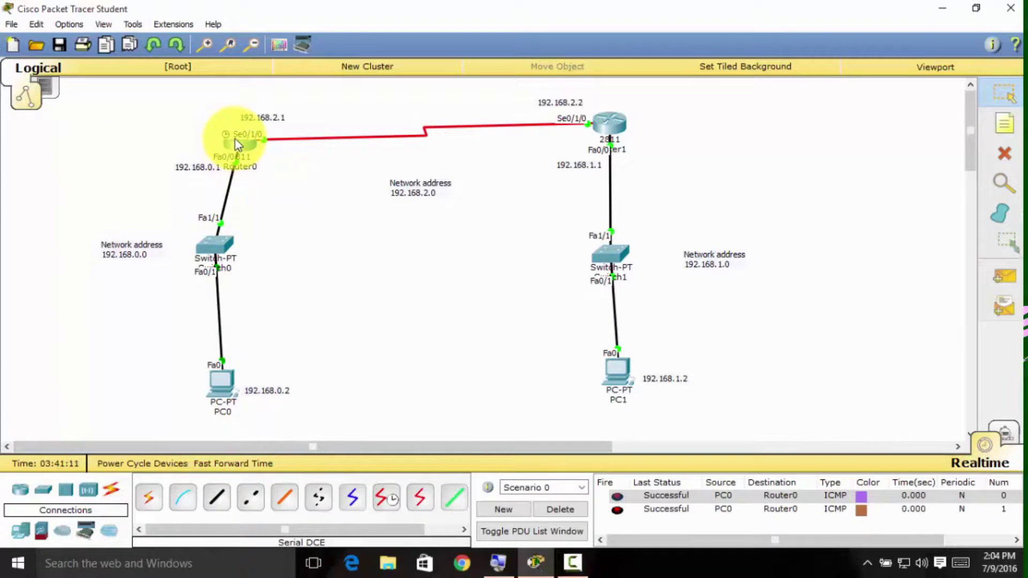
{"action": "left_click", "coordinate": [745, 503]}
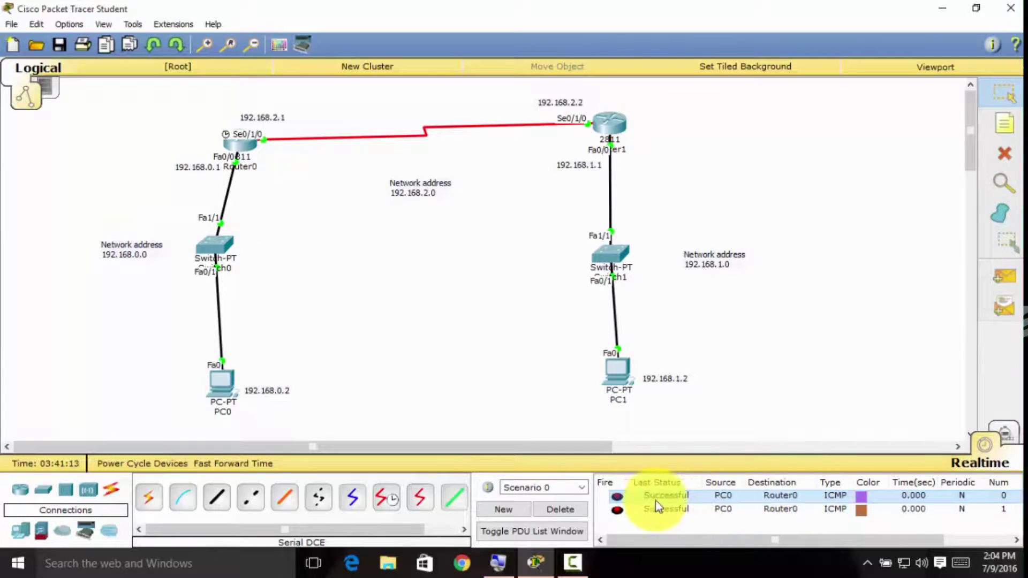
{"action": "left_click", "coordinate": [579, 512]}
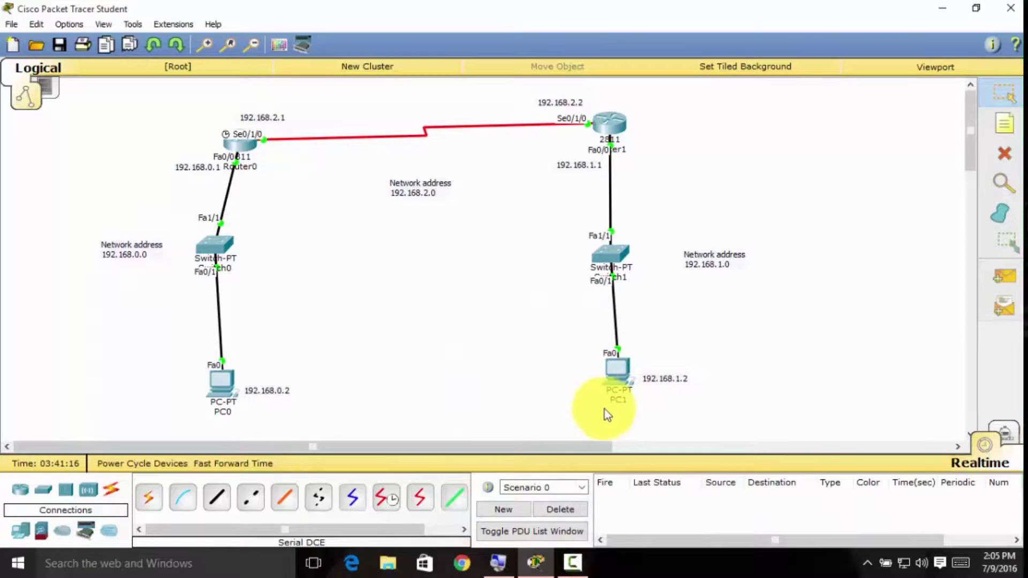
Send a simple PDU ping from PC0 to PC1, which fails.
{"action": "left_click", "coordinate": [1003, 277]}
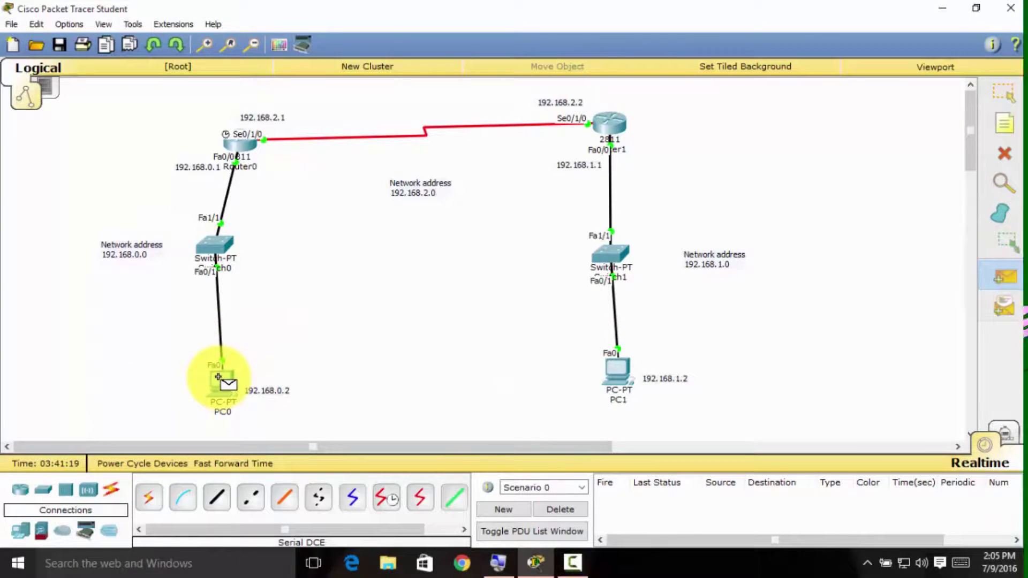
{"action": "left_click", "coordinate": [219, 378]}
{"action": "left_click", "coordinate": [620, 370]}
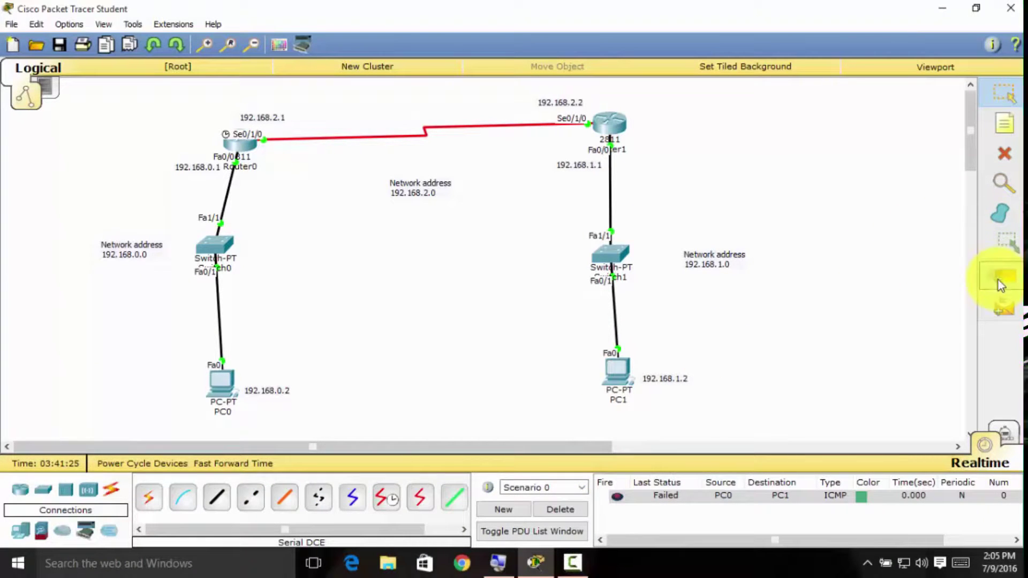
Send a simple PDU ping from Router0 to PC1, which also fails.
{"action": "left_click", "coordinate": [998, 280]}
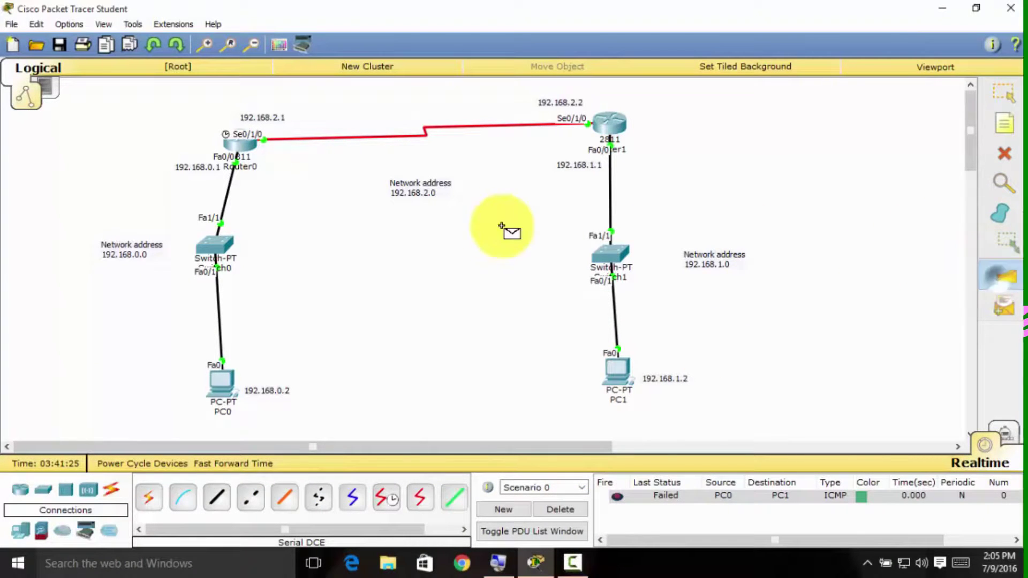
{"action": "left_click", "coordinate": [248, 139]}
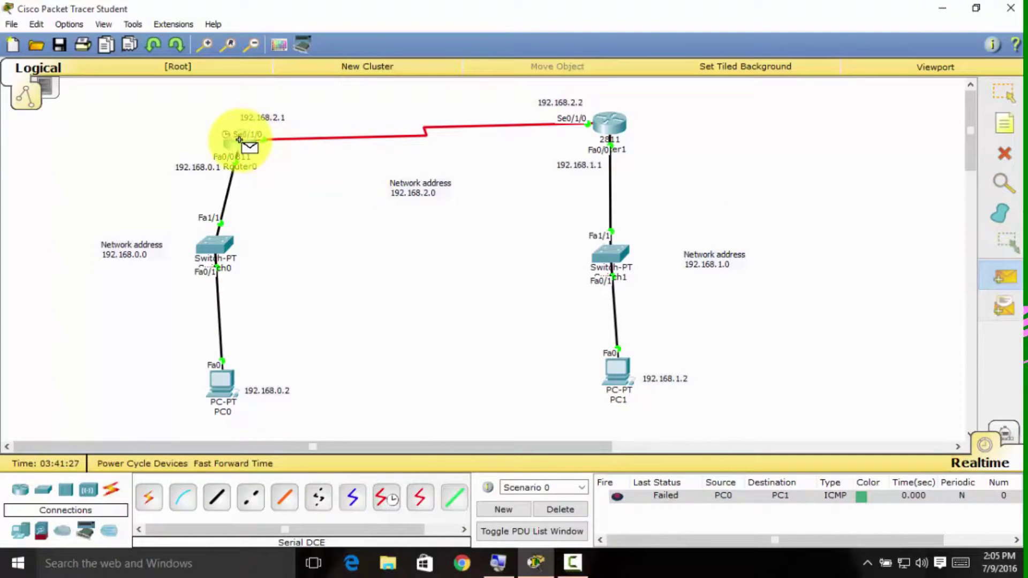
{"action": "left_click", "coordinate": [628, 384]}
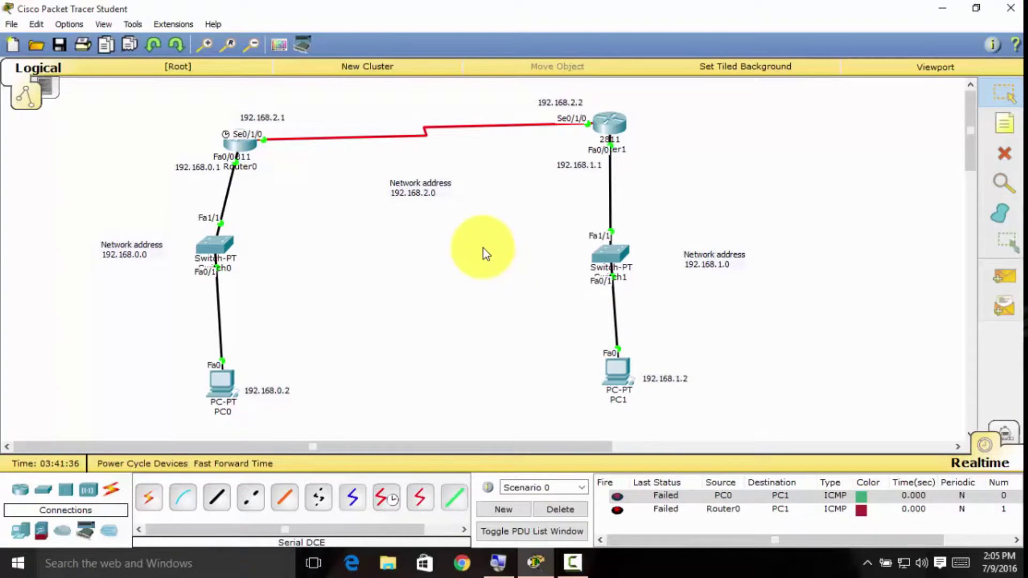
{"action": "left_click", "coordinate": [244, 143]}
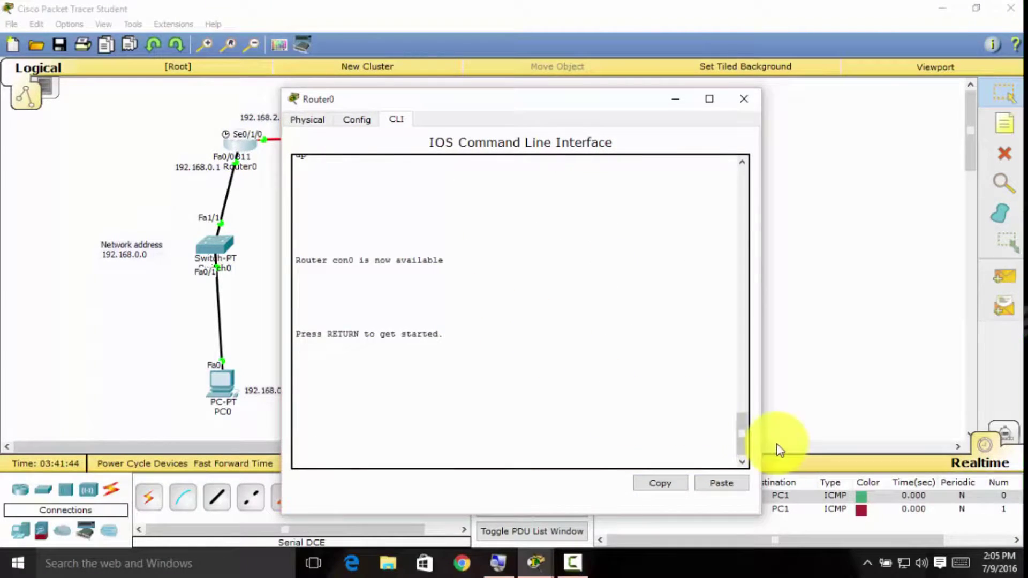
Put Router0's console into global configuration mode with enable and config t.
{"action": "key", "text": "Return"}
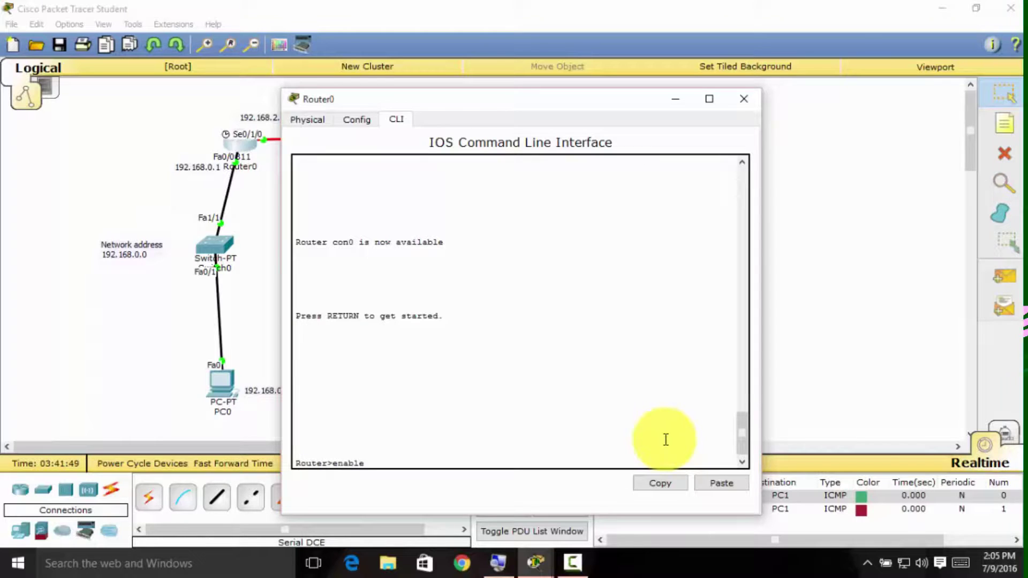
{"action": "type", "text": "enable"}
{"action": "key", "text": "Return"}
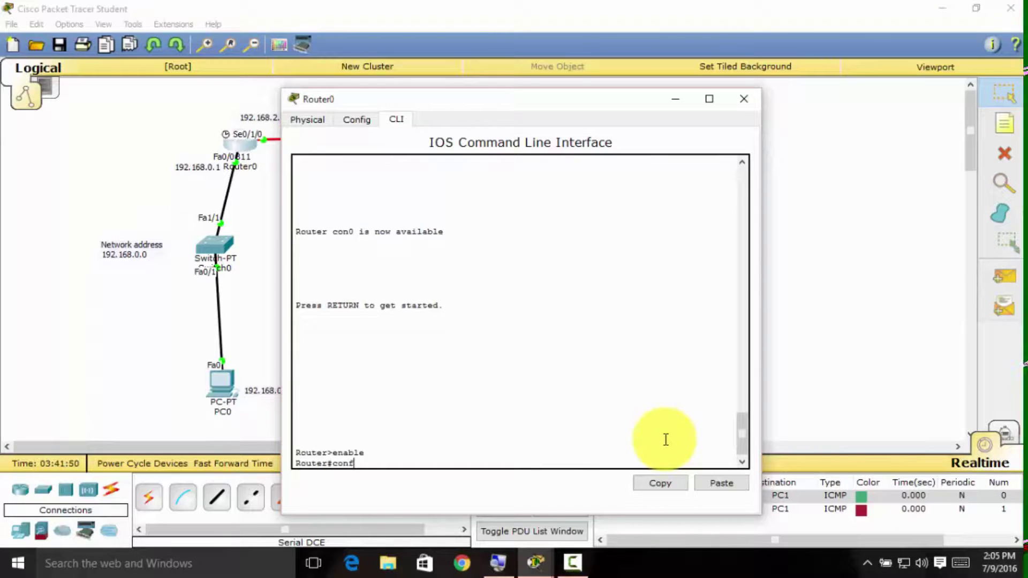
{"action": "type", "text": "config "}
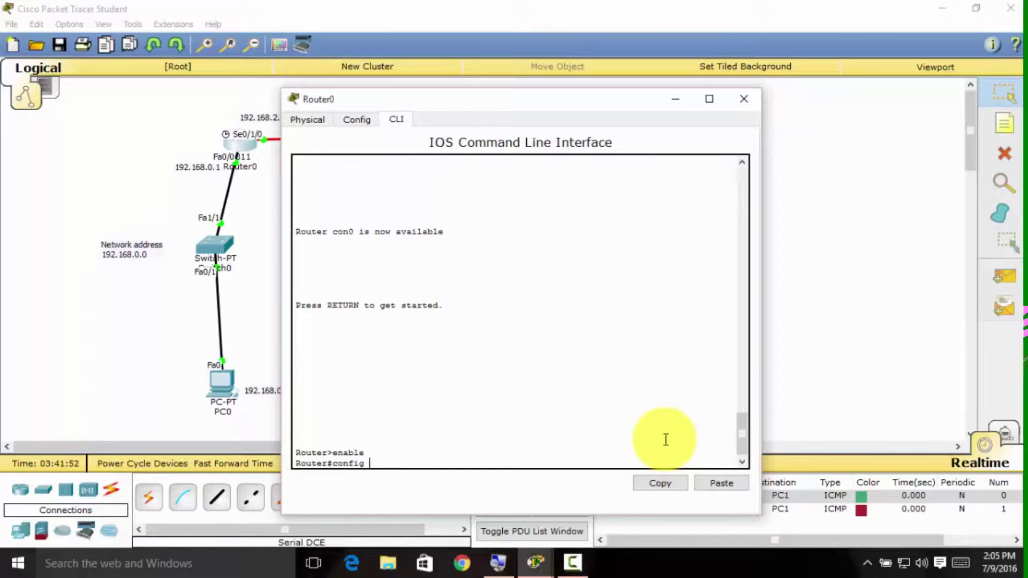
{"action": "type", "text": "t"}
{"action": "key", "text": "Return"}
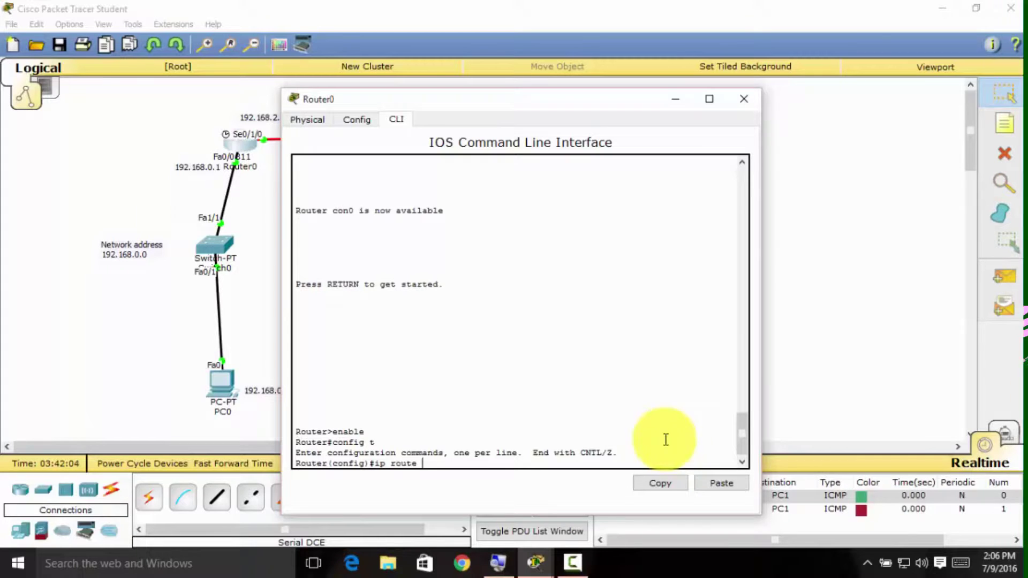
Begin the static route command ip route 192.168.1.0 255.255.255.0 on Router0.
{"action": "left_click_drag", "start_coordinate": [595, 108], "coordinate": [339, 120]}
{"action": "type", "text": "192"}
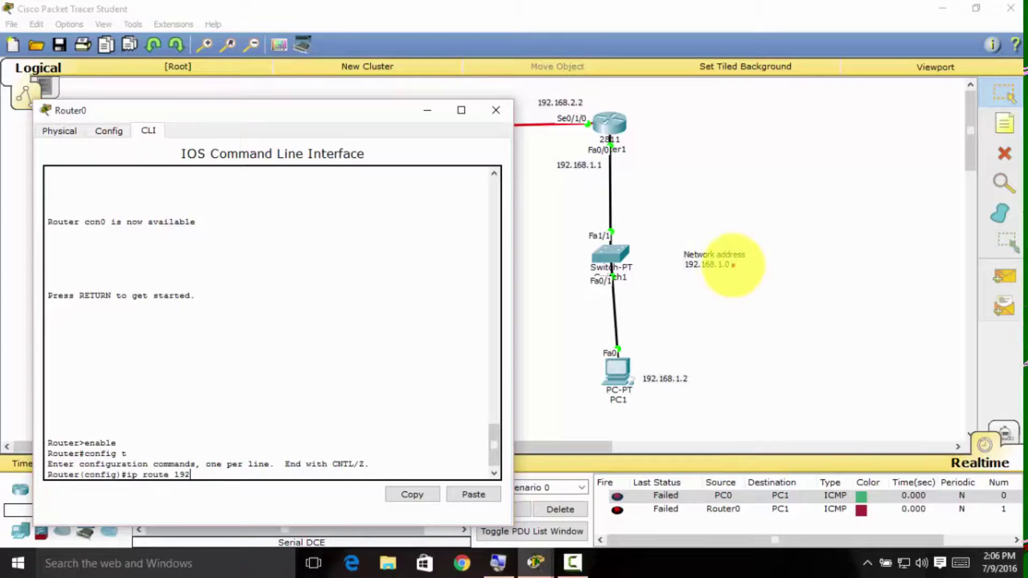
{"action": "mouse_move", "coordinate": [685, 276]}
{"action": "left_mouse_down"}
{"action": "mouse_move", "coordinate": [729, 279]}
{"action": "mouse_move", "coordinate": [760, 258]}
{"action": "mouse_move", "coordinate": [737, 243]}
{"action": "mouse_move", "coordinate": [691, 249]}
{"action": "mouse_move", "coordinate": [678, 265]}
{"action": "mouse_move", "coordinate": [708, 284]}
{"action": "left_mouse_up"}
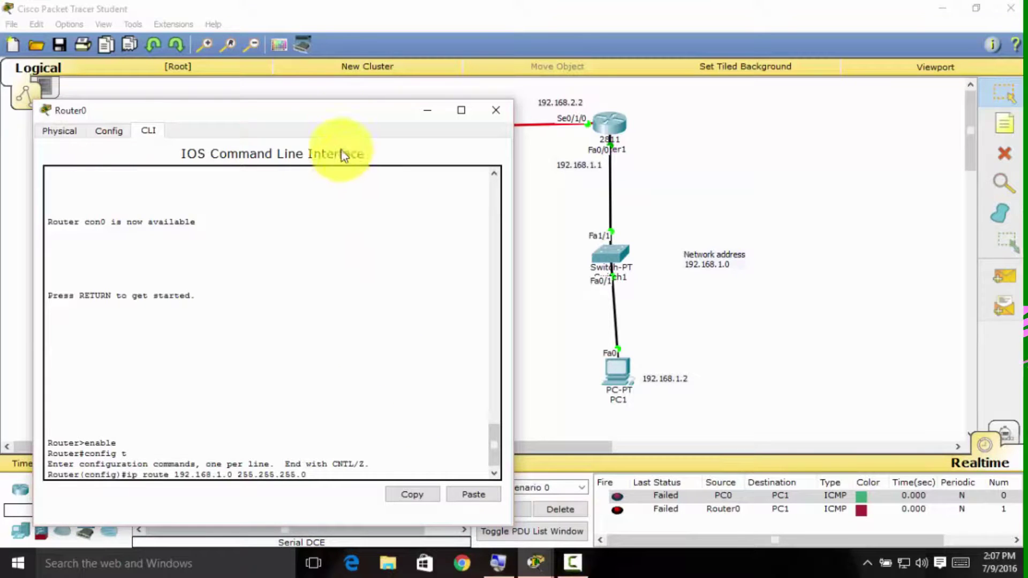
Finish Router0's command as ip route 192.168.1.0 255.255.255.0 se0/1/0.
{"action": "left_click_drag", "start_coordinate": [399, 128], "coordinate": [770, 110]}
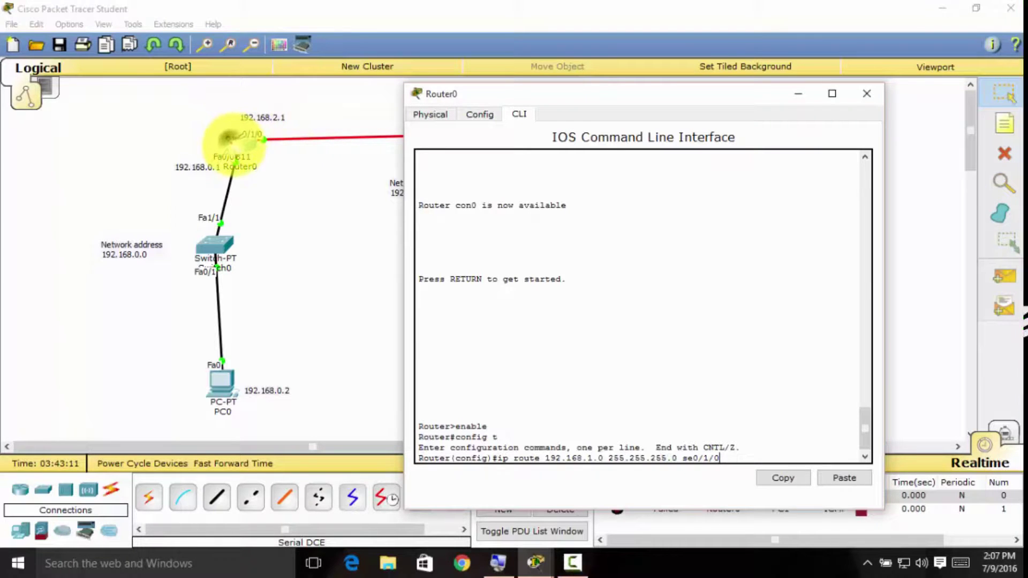
{"action": "left_click_drag", "start_coordinate": [271, 144], "coordinate": [261, 133]}
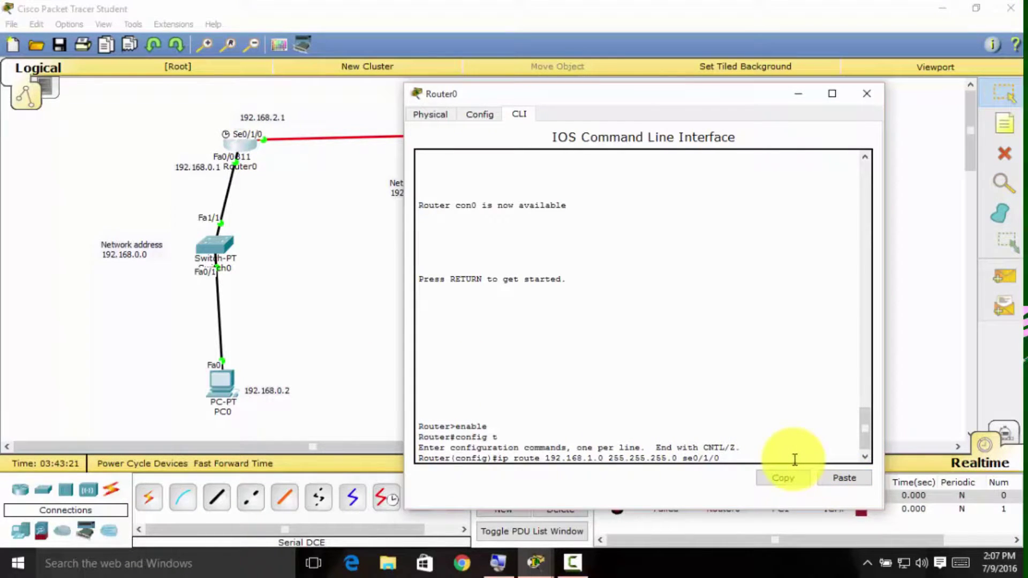
Enter Router0's static route, try no shut, save with do wr, and close the window.
{"action": "key", "text": "Return"}
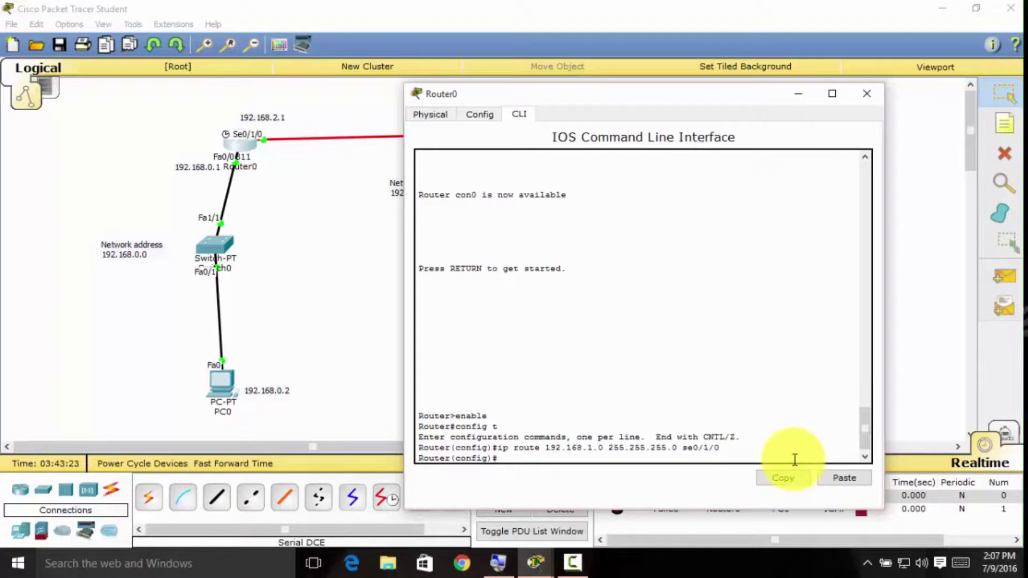
{"action": "type", "text": "no shut"}
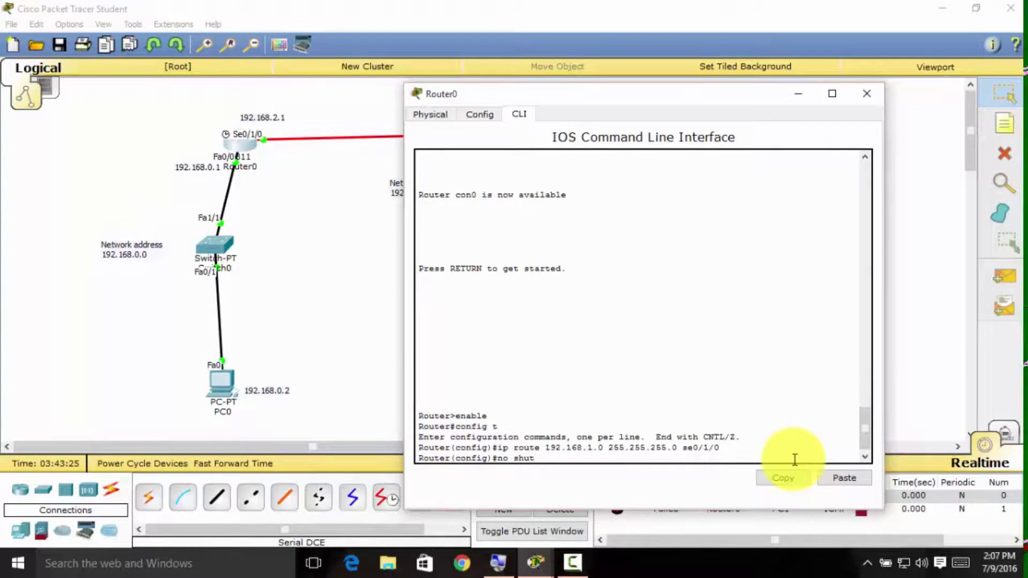
{"action": "key", "text": "Return"}
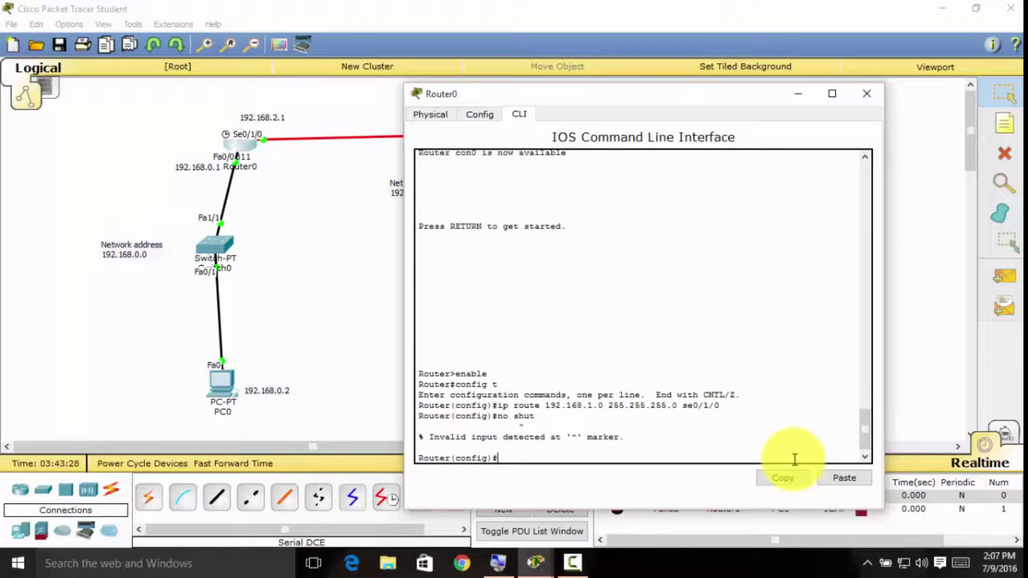
{"action": "type", "text": "do wr"}
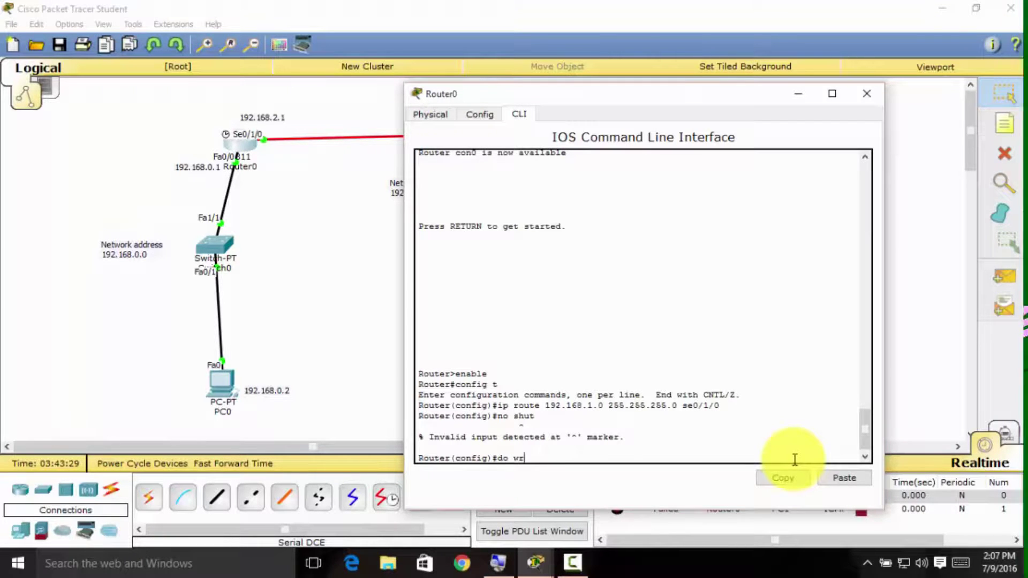
{"action": "key", "text": "Return"}
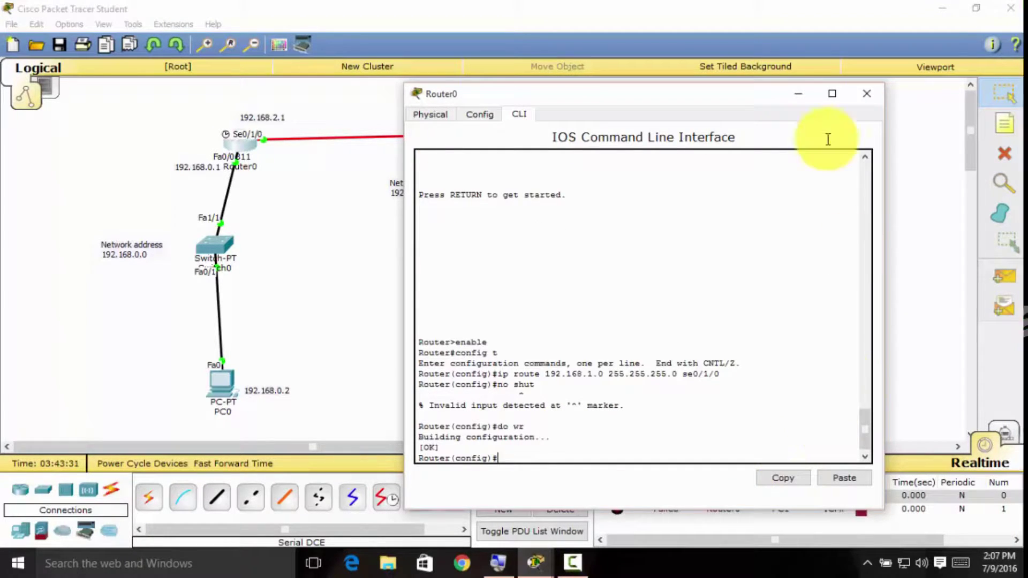
{"action": "left_click", "coordinate": [866, 94]}
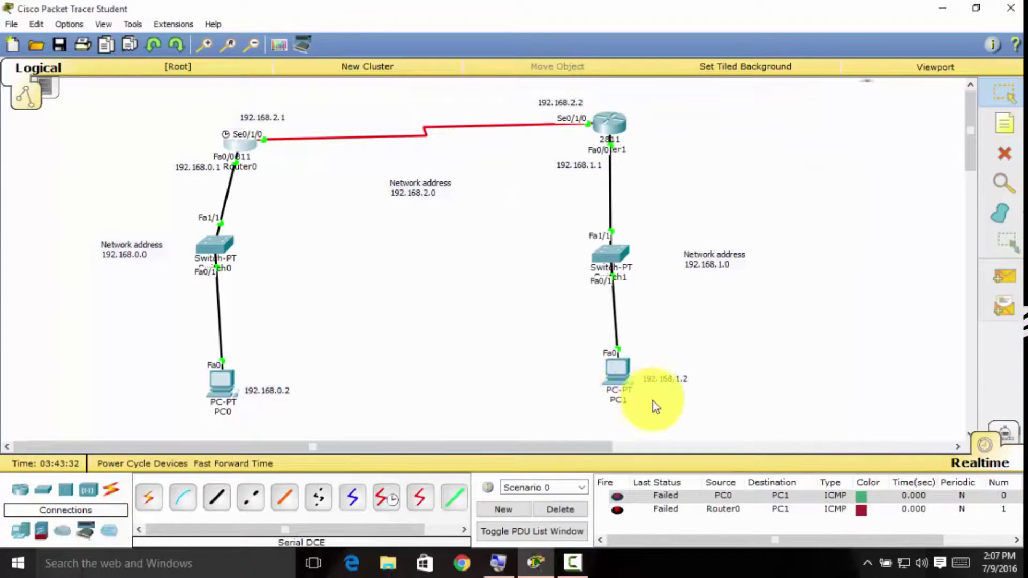
Ping PC1 from Router0 (now succeeds) and PC0 from Router1 (fails).
{"action": "left_click", "coordinate": [1010, 288]}
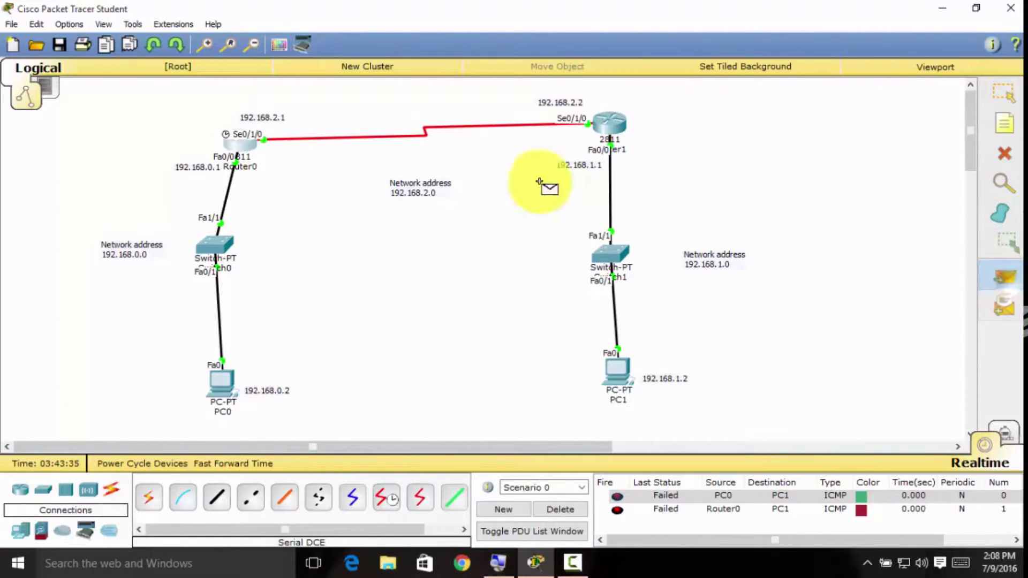
{"action": "left_click", "coordinate": [236, 143]}
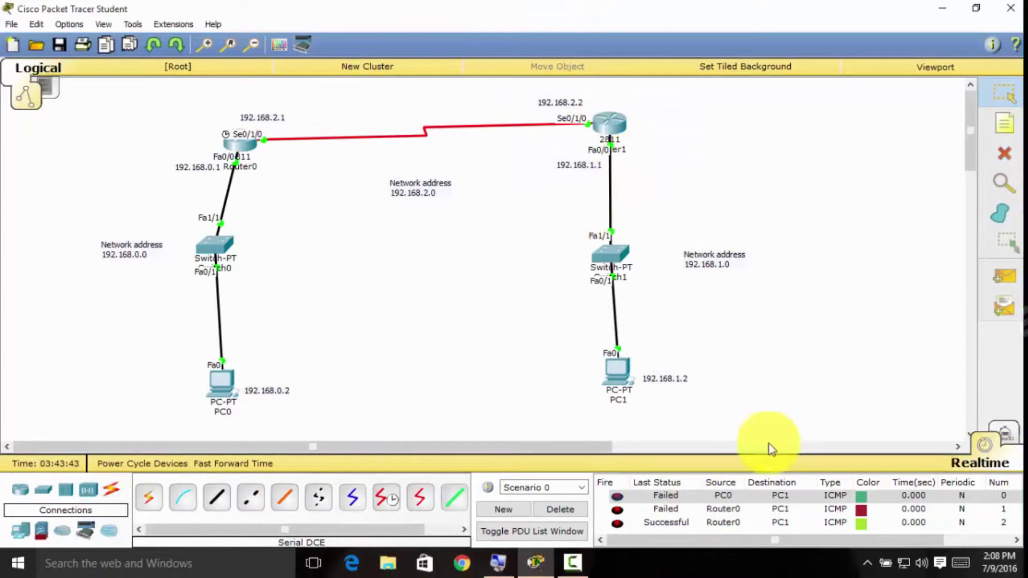
{"action": "left_click", "coordinate": [1000, 280]}
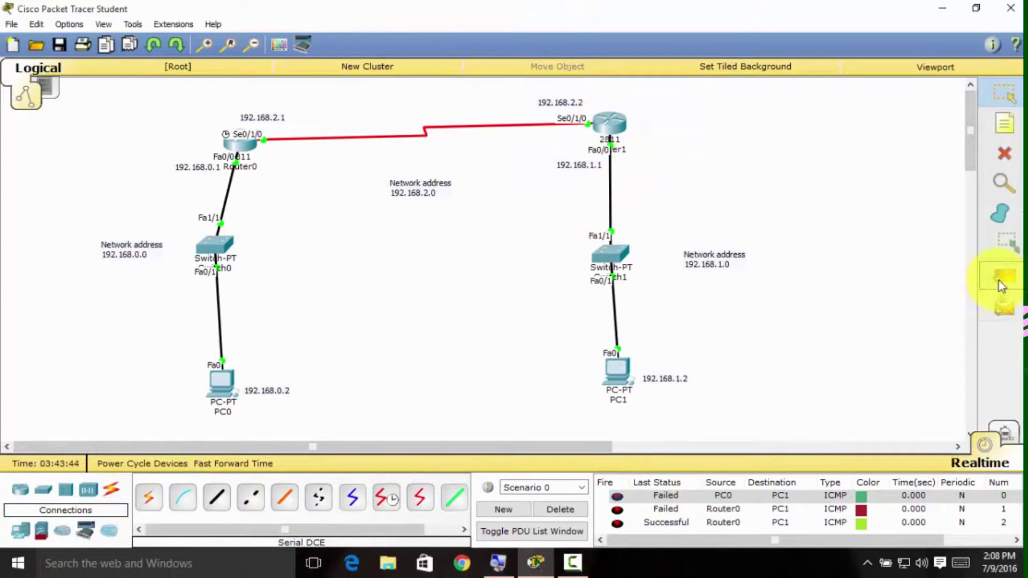
{"action": "left_click", "coordinate": [606, 126]}
{"action": "left_click", "coordinate": [220, 384]}
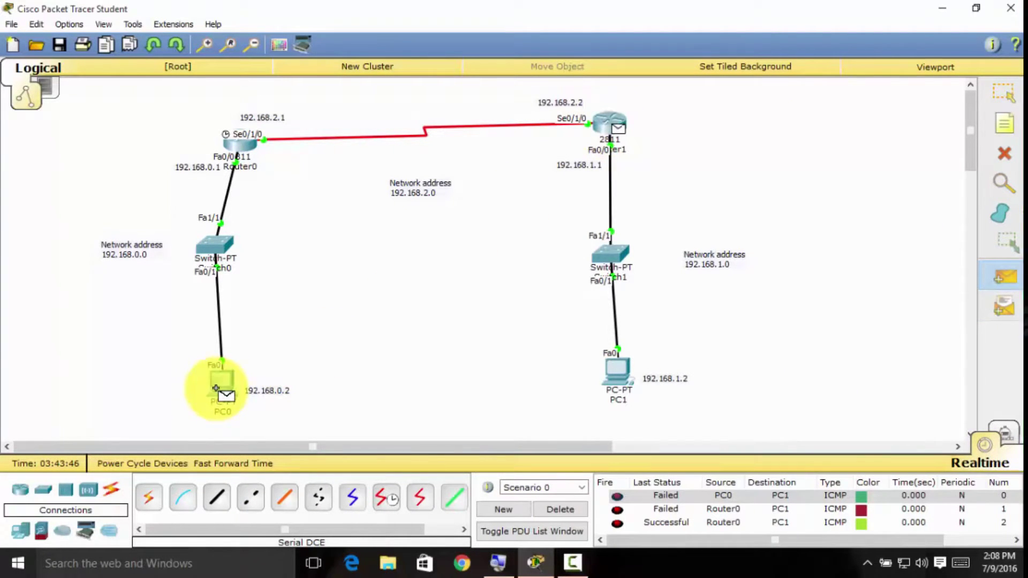
Review the failed Router1-to-PC0 result and earlier results in the PDU list.
{"action": "left_click", "coordinate": [691, 530]}
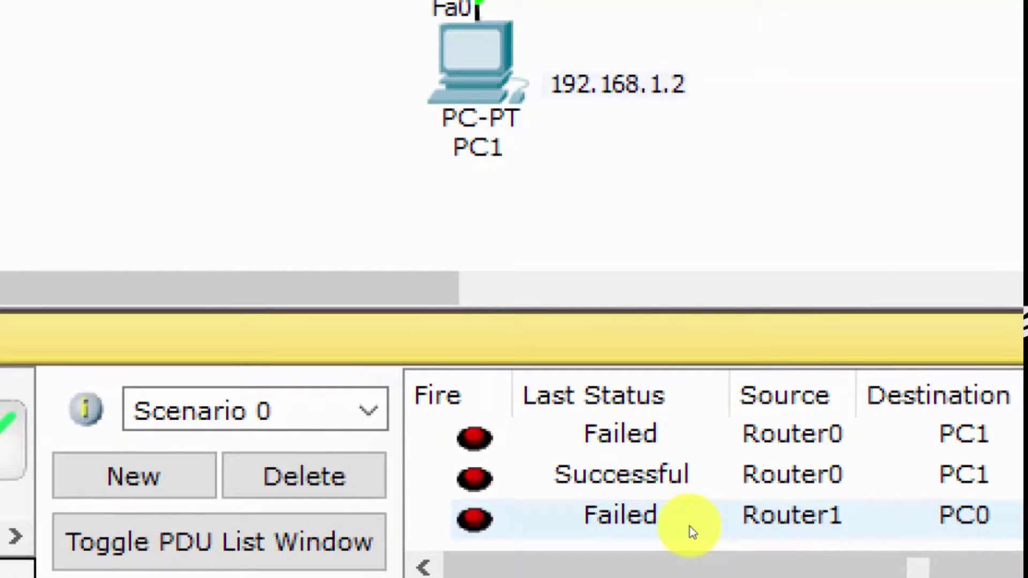
{"action": "key", "text": "Up"}
{"action": "key", "text": "Up"}
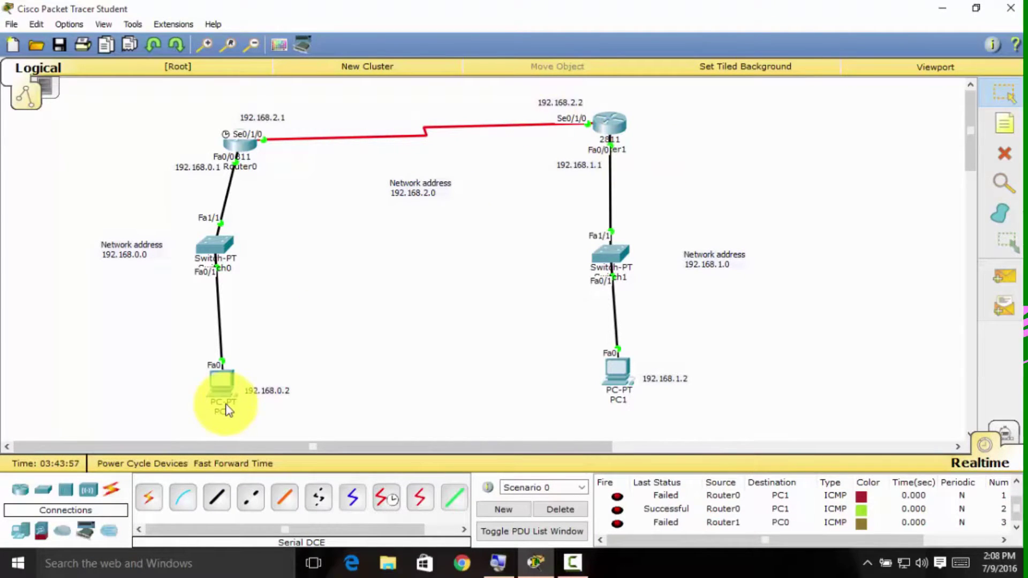
{"action": "left_click", "coordinate": [617, 125]}
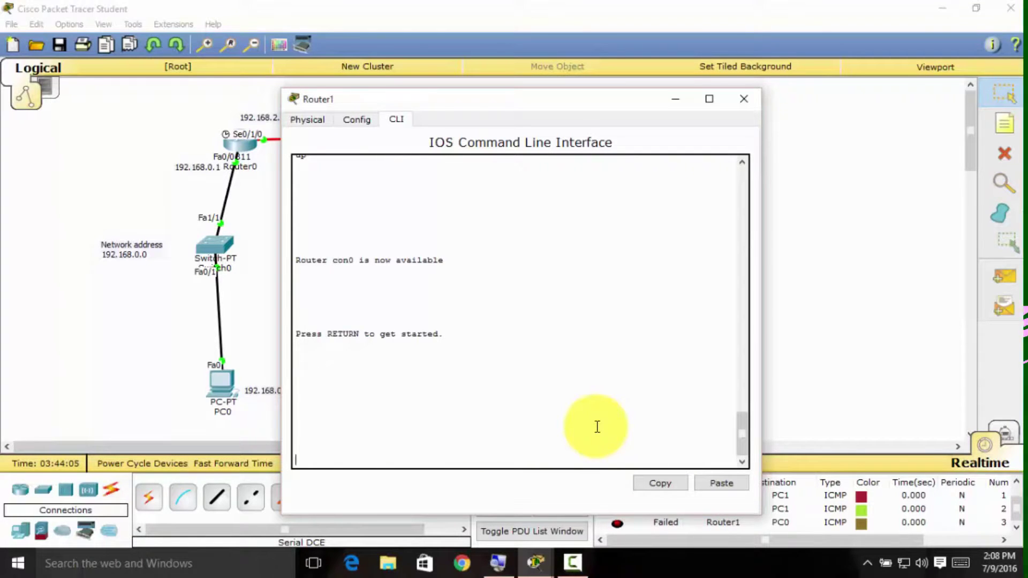
Bring Router1's console to global configuration mode and start ip route 192.168.0.0 255.255.255.0.
{"action": "key", "text": "Return"}
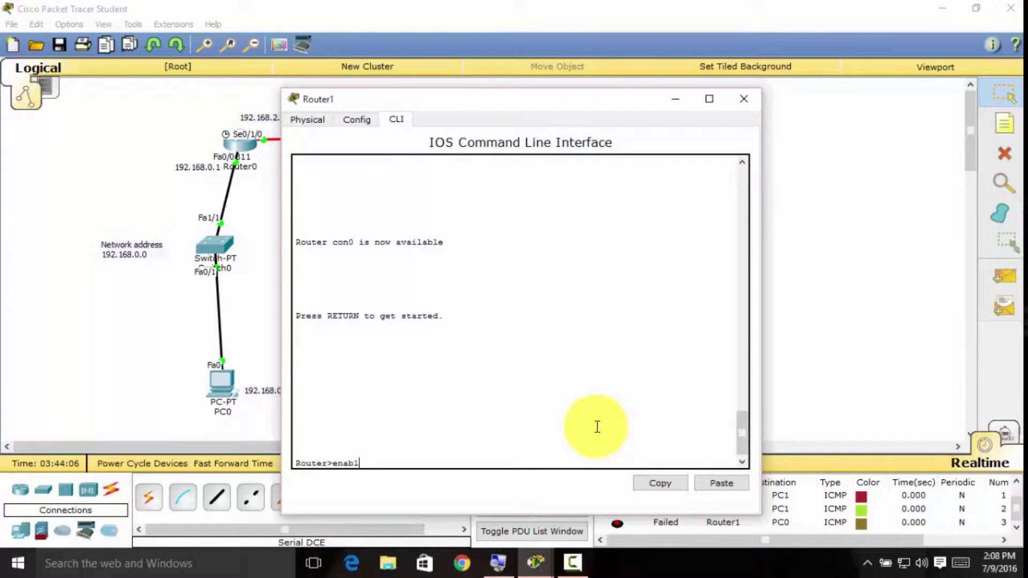
{"action": "type", "text": "enable"}
{"action": "key", "text": "Return"}
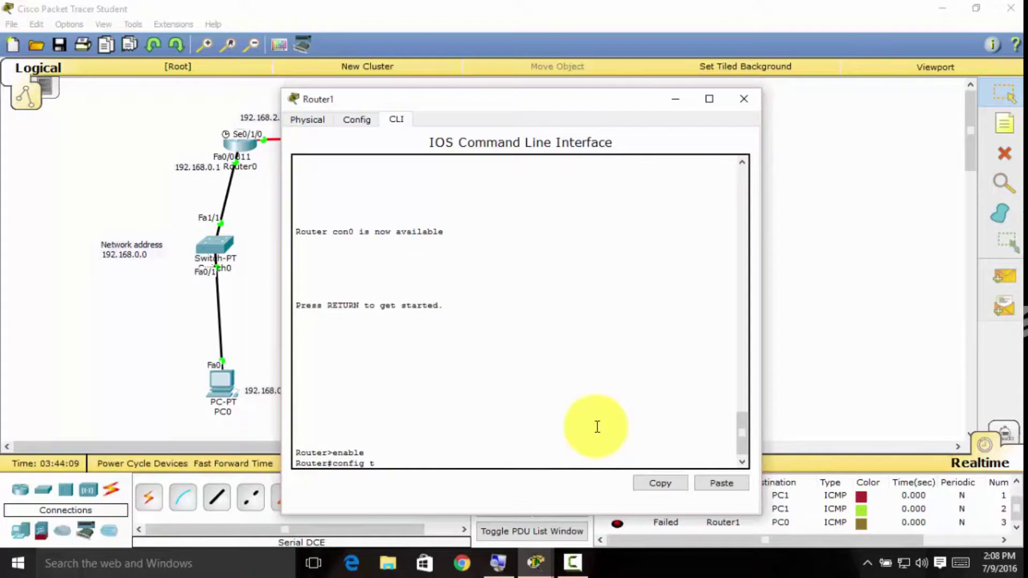
{"action": "type", "text": "config t"}
{"action": "key", "text": "Return"}
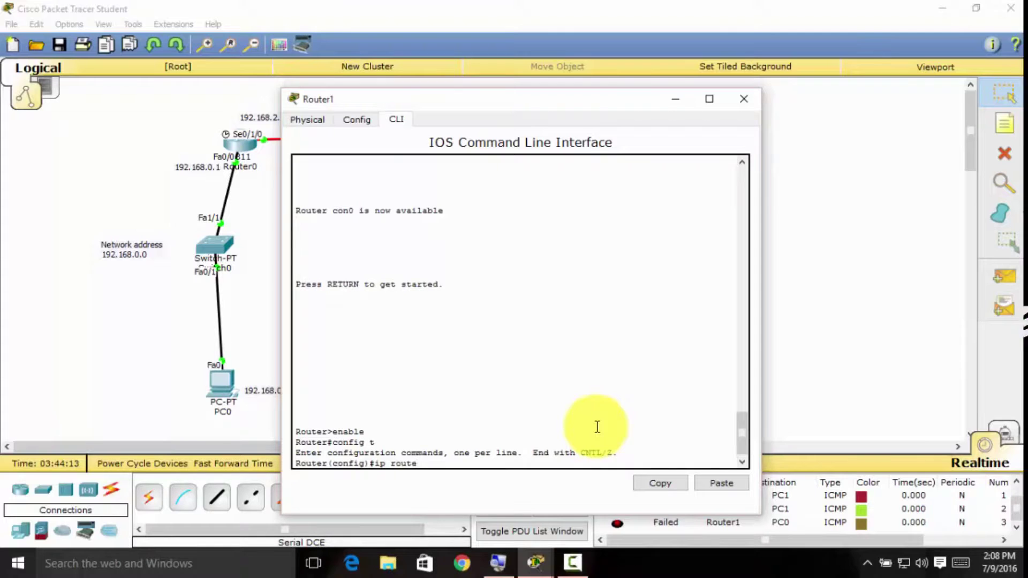
{"action": "left_click_drag", "start_coordinate": [509, 107], "coordinate": [629, 116]}
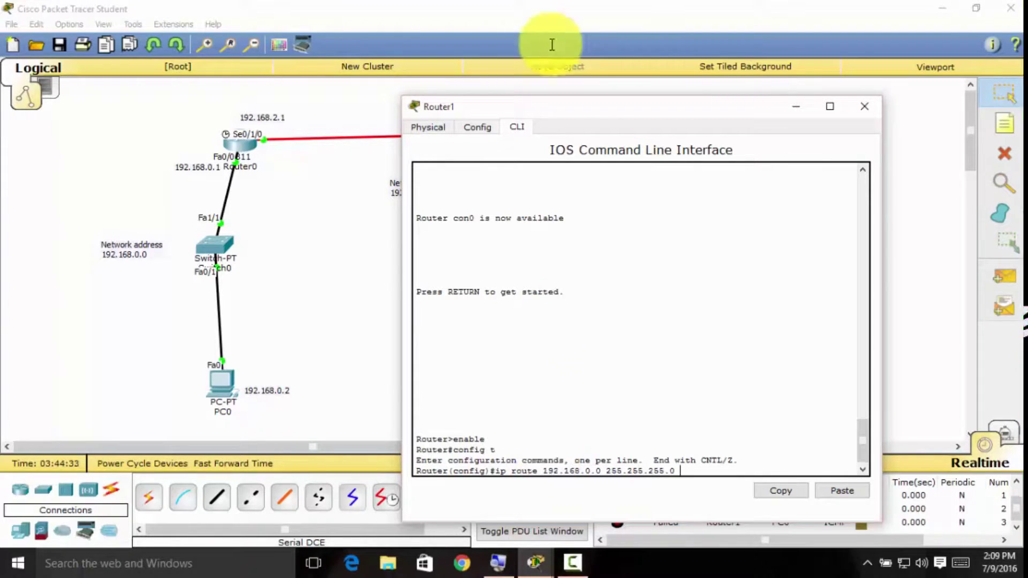
Uncover Router1 and circle the 192.168.0.0 network label in red.
{"action": "left_click_drag", "start_coordinate": [599, 106], "coordinate": [487, 175]}
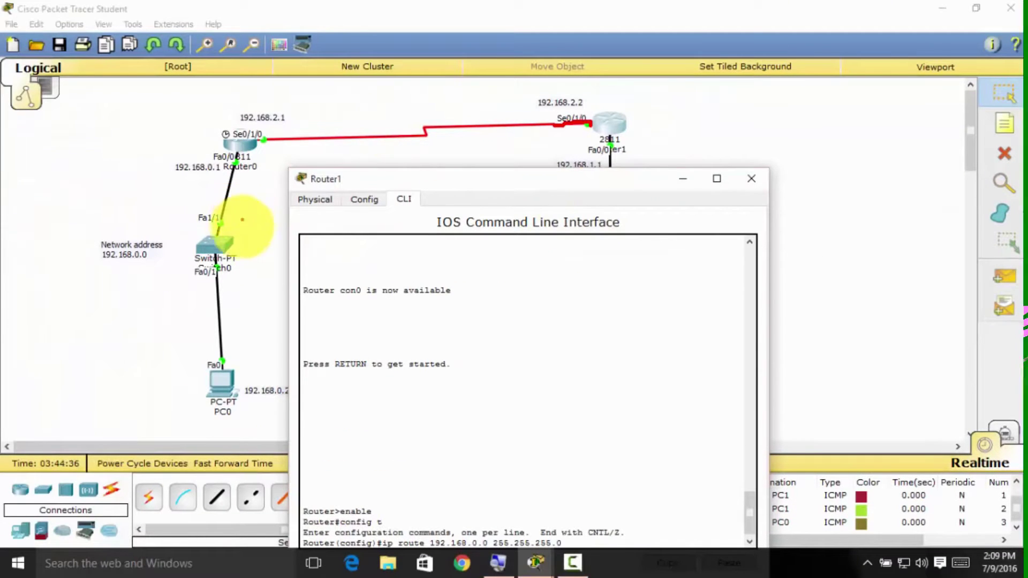
{"action": "mouse_move", "coordinate": [127, 217]}
{"action": "left_mouse_down"}
{"action": "mouse_move", "coordinate": [89, 258]}
{"action": "mouse_move", "coordinate": [184, 262]}
{"action": "mouse_move", "coordinate": [162, 238]}
{"action": "left_mouse_up"}
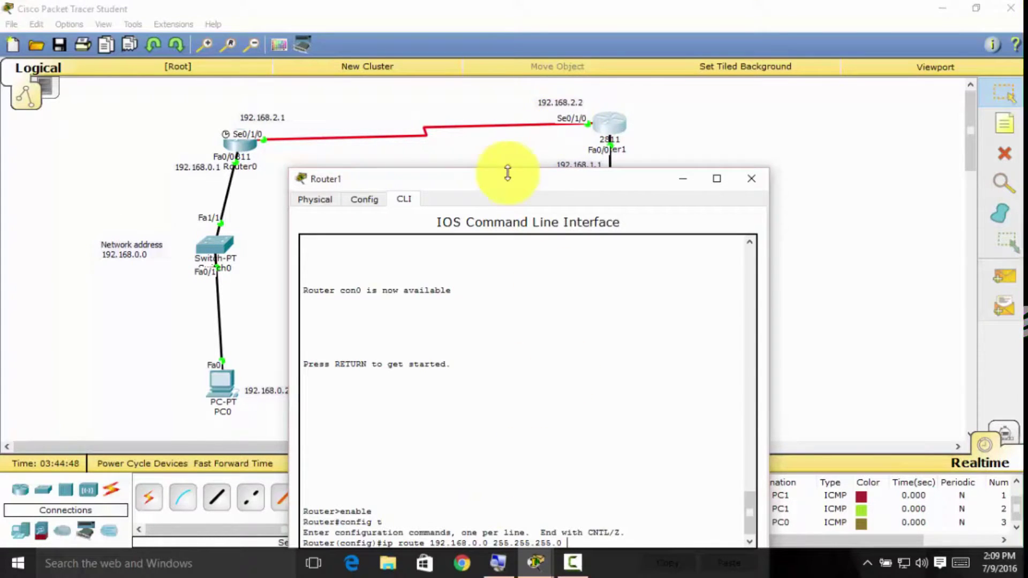
{"action": "left_click_drag", "start_coordinate": [503, 182], "coordinate": [475, 107]}
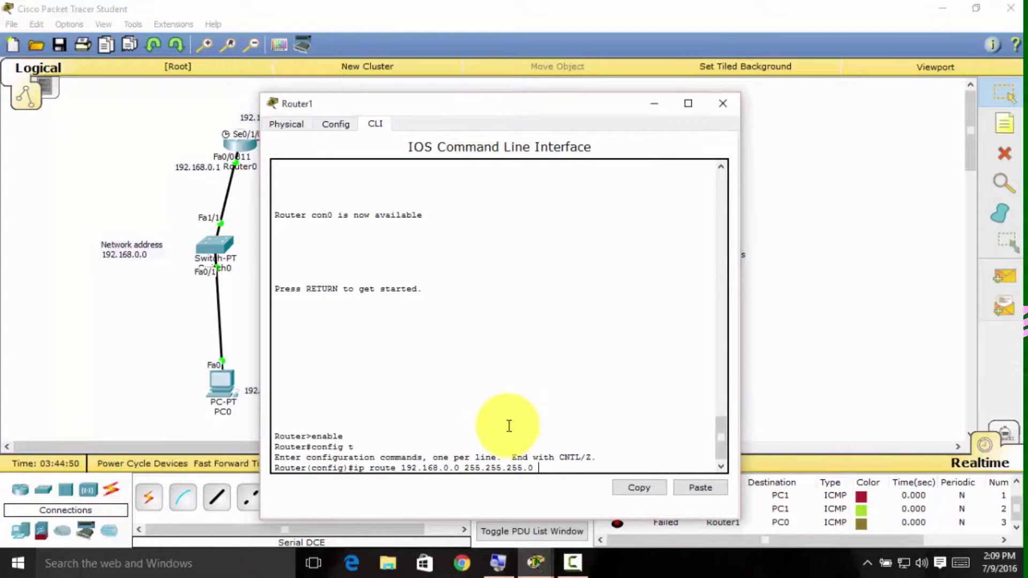
Complete Router1's route with se0/1/0, save with do wr, and close the window.
{"action": "type", "text": "se"}
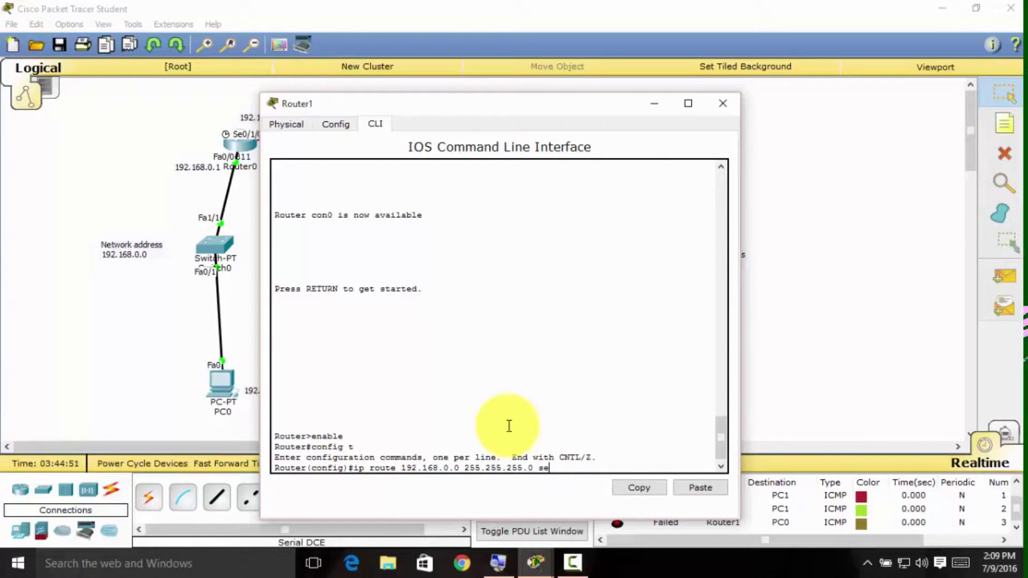
{"action": "type", "text": "0/1/0"}
{"action": "key", "text": "Return"}
{"action": "type", "text": "do wr"}
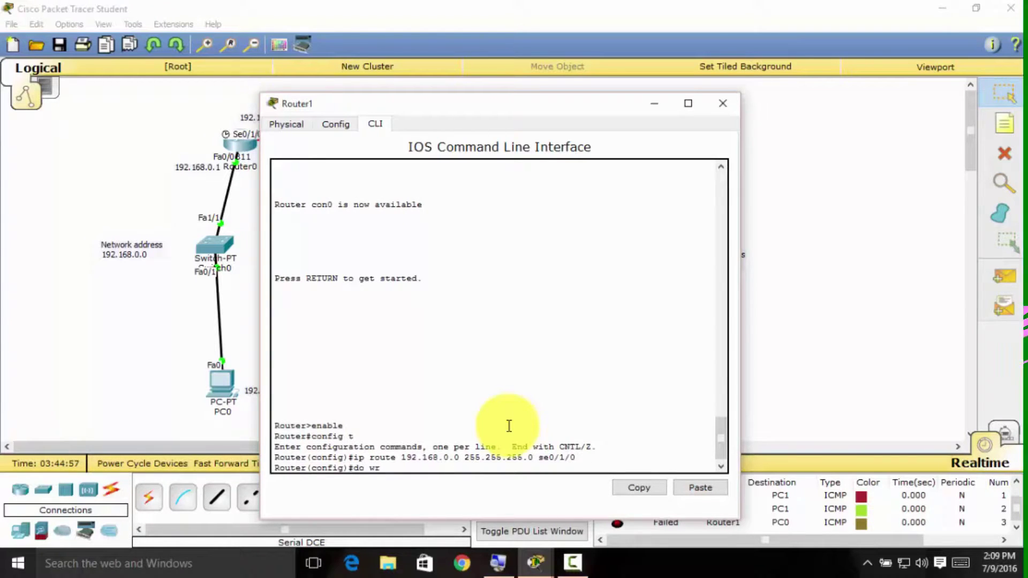
{"action": "key", "text": "Return"}
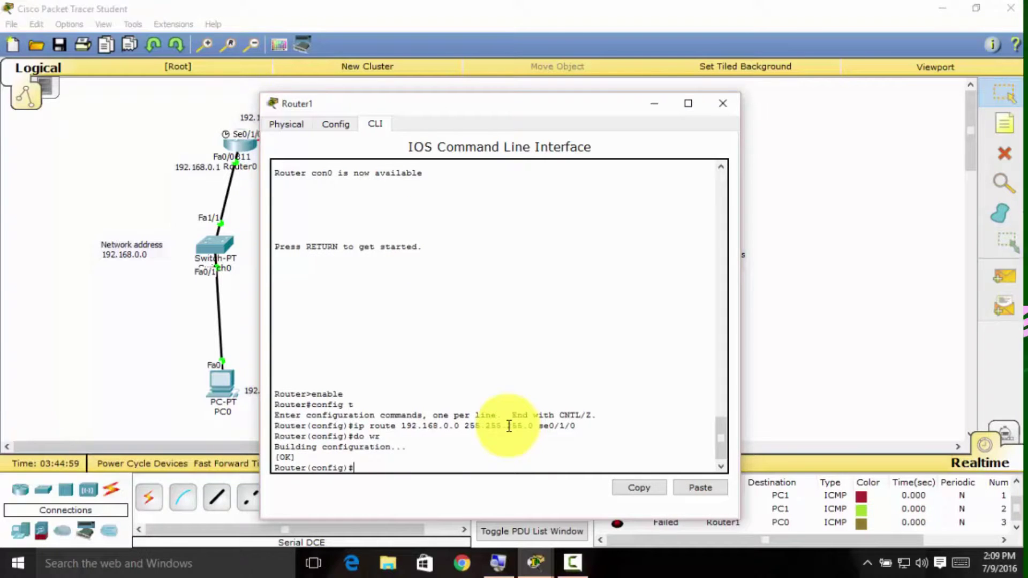
{"action": "left_click", "coordinate": [723, 103]}
Clear the old ping tests from the scenario.
{"action": "left_click", "coordinate": [998, 275]}
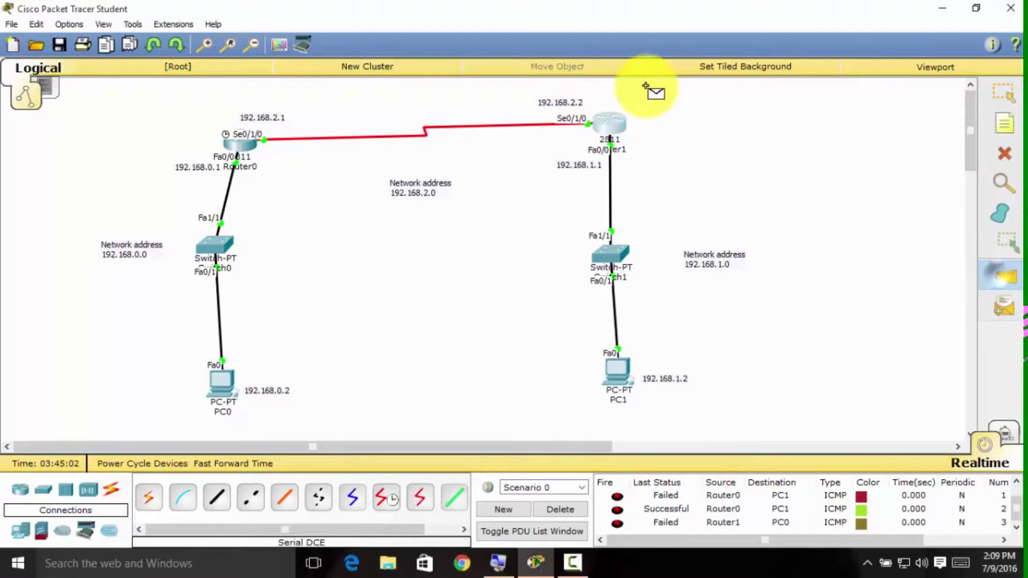
{"action": "left_click", "coordinate": [215, 391]}
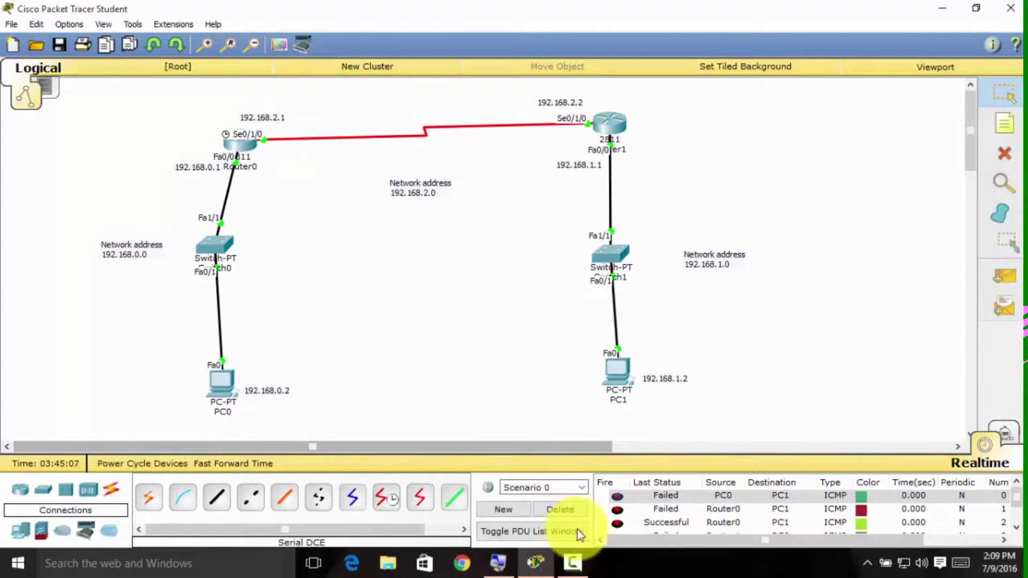
{"action": "left_click", "coordinate": [560, 509]}
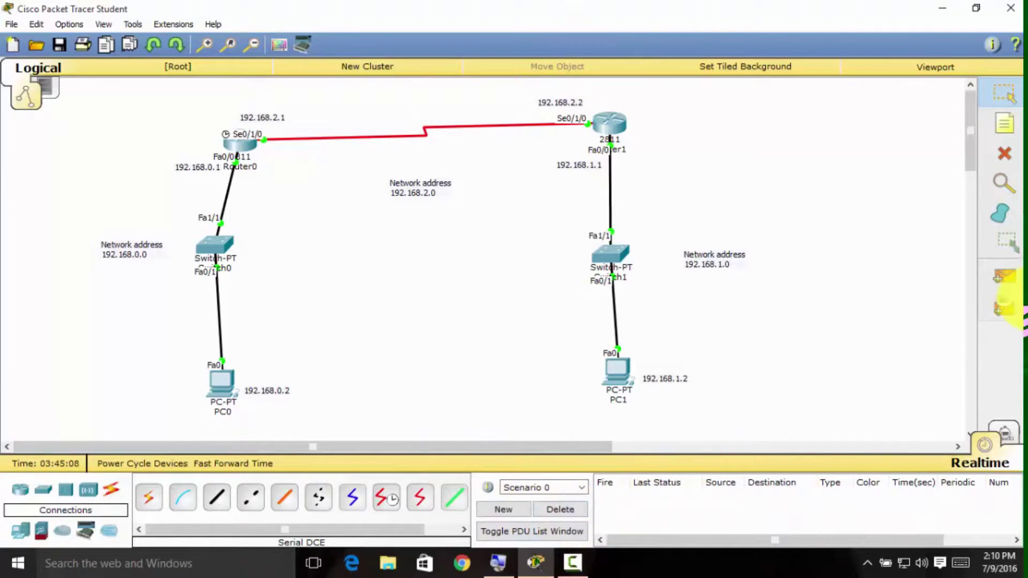
Ping PC0 from Router1 and PC1 from PC0, both succeeding.
{"action": "left_click", "coordinate": [1001, 278]}
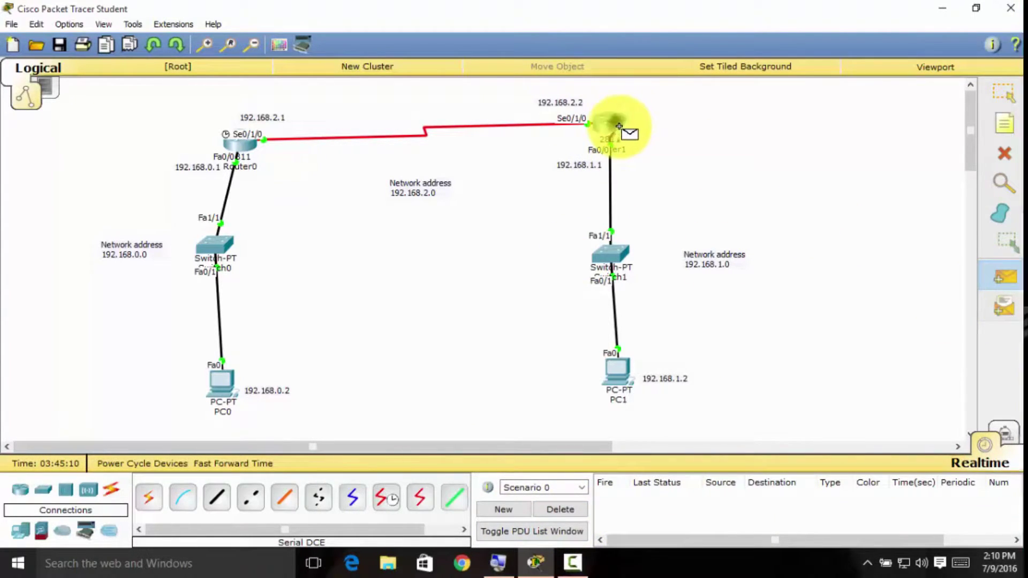
{"action": "left_click", "coordinate": [222, 386]}
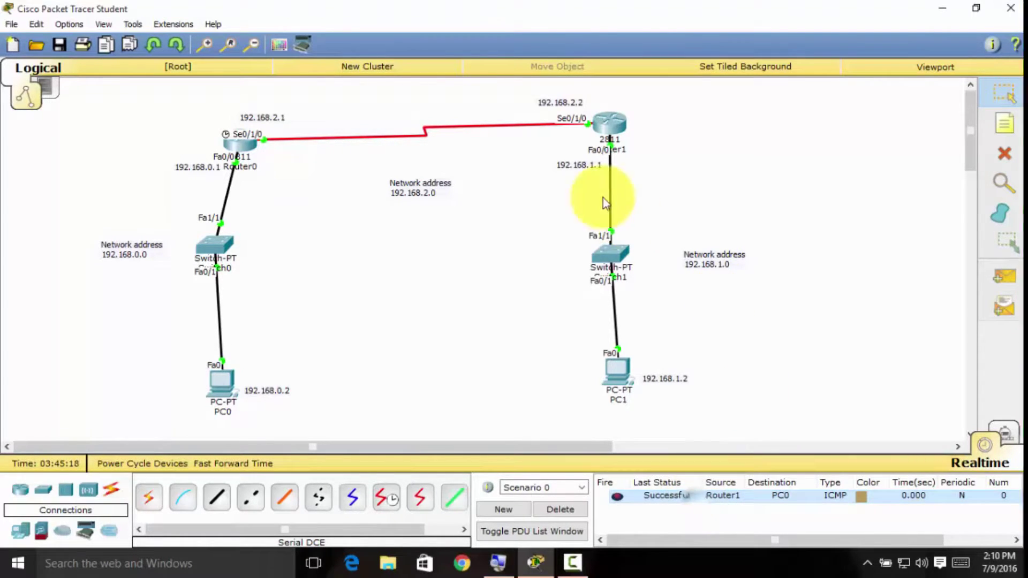
{"action": "left_click", "coordinate": [1002, 286]}
{"action": "left_click", "coordinate": [213, 382]}
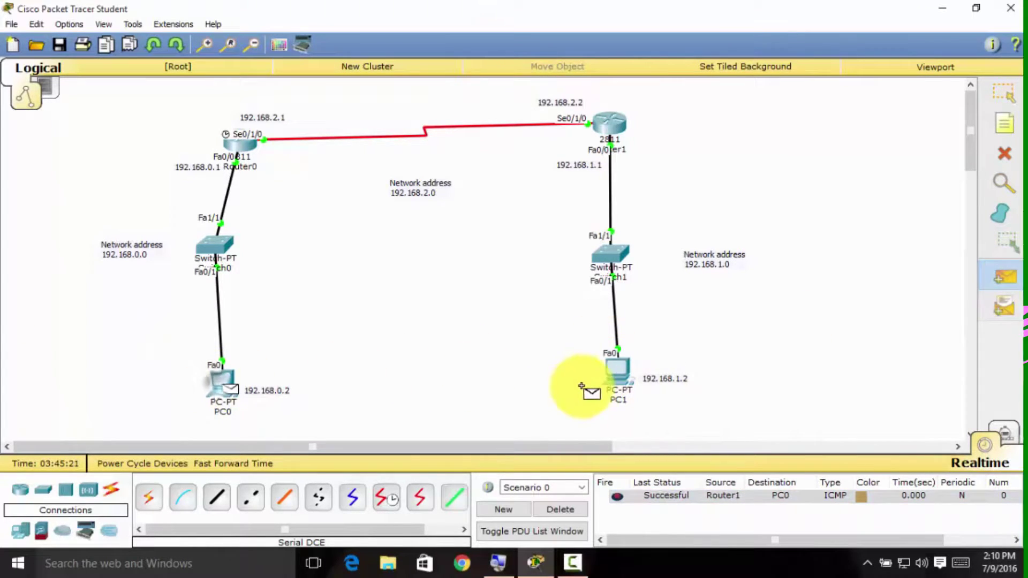
{"action": "left_click", "coordinate": [617, 374]}
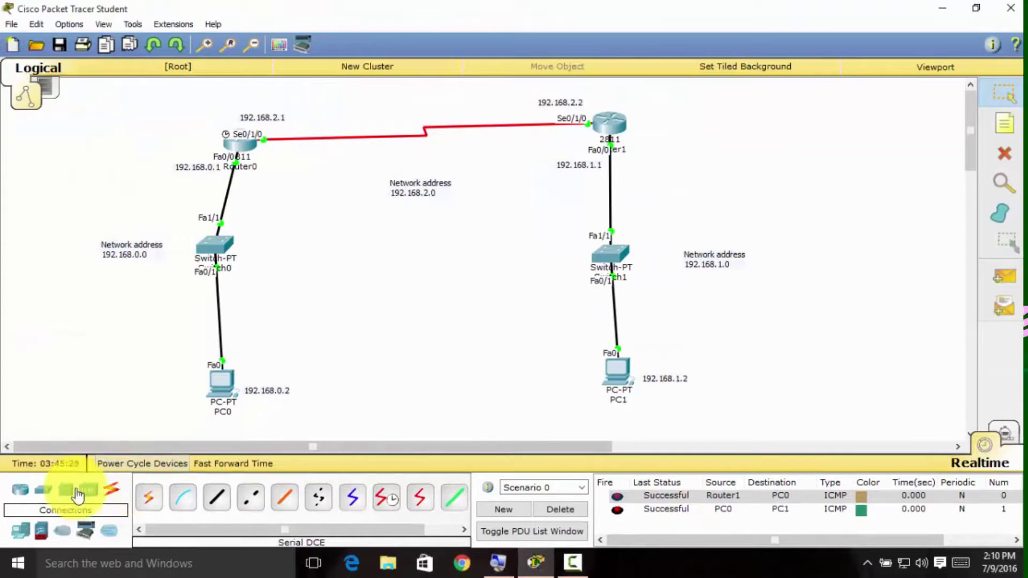
{"action": "left_click", "coordinate": [20, 530]}
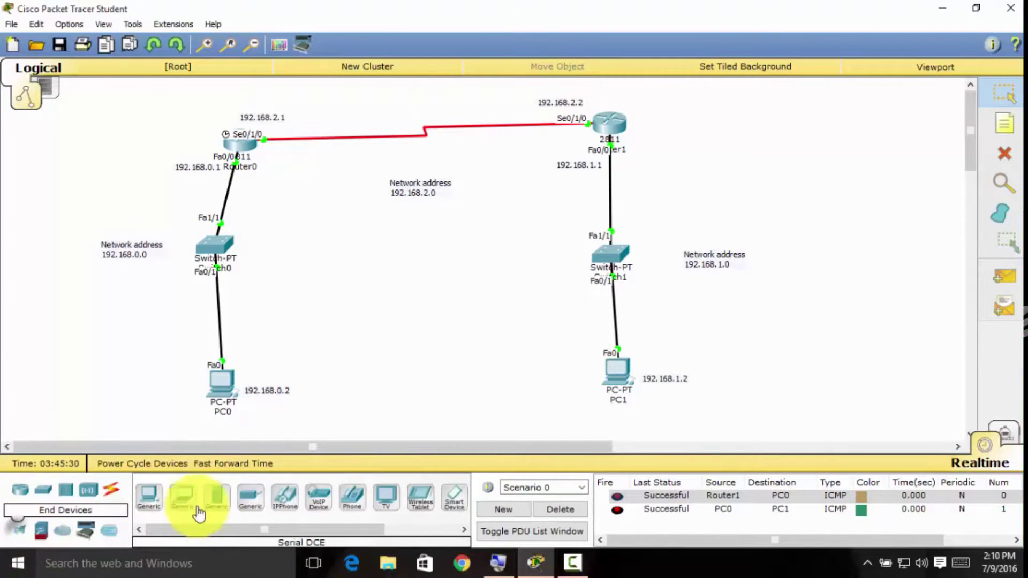
Place a Generic PC2 left of PC0 and cable its FastEthernet0 to Switch0 Fa2/1 (copper straight-through).
{"action": "left_click", "coordinate": [143, 506]}
{"action": "left_click", "coordinate": [131, 384]}
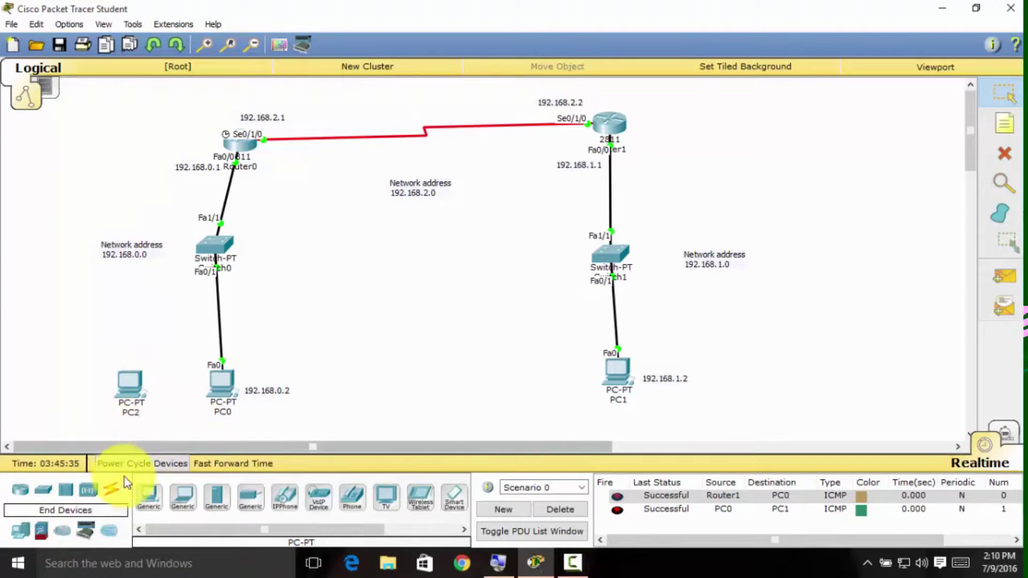
{"action": "left_click", "coordinate": [113, 493]}
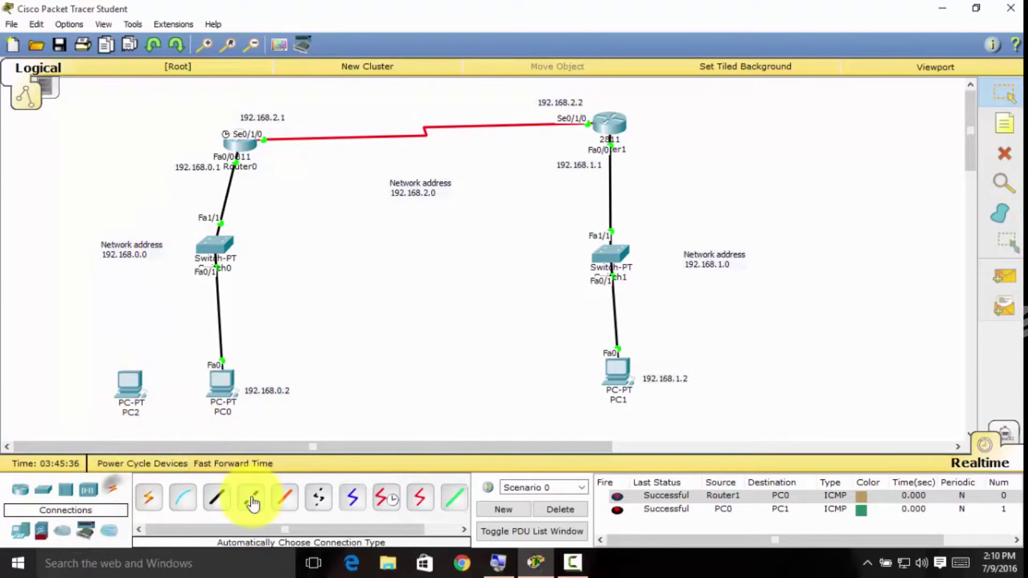
{"action": "left_click", "coordinate": [219, 498]}
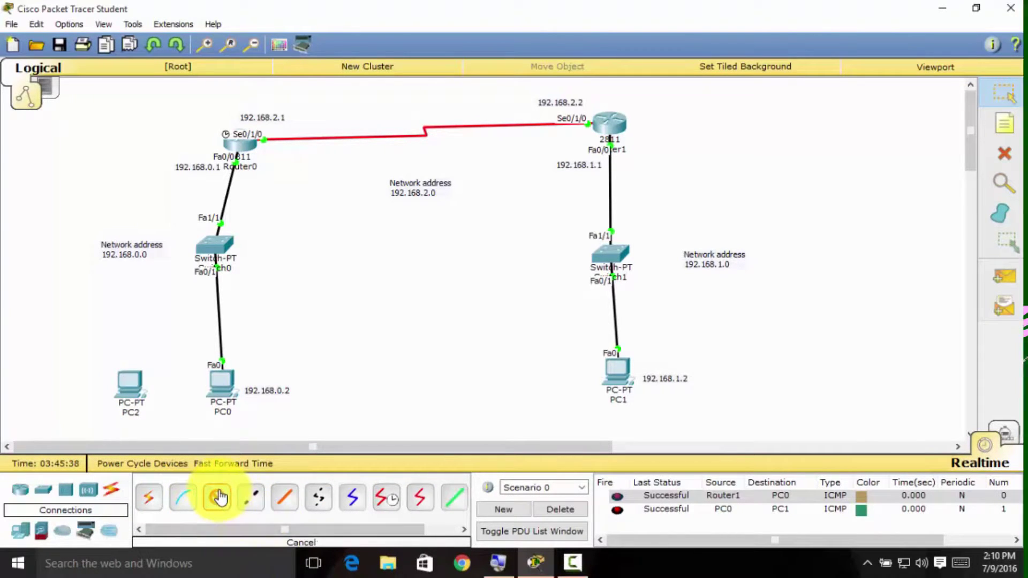
{"action": "left_click", "coordinate": [133, 387]}
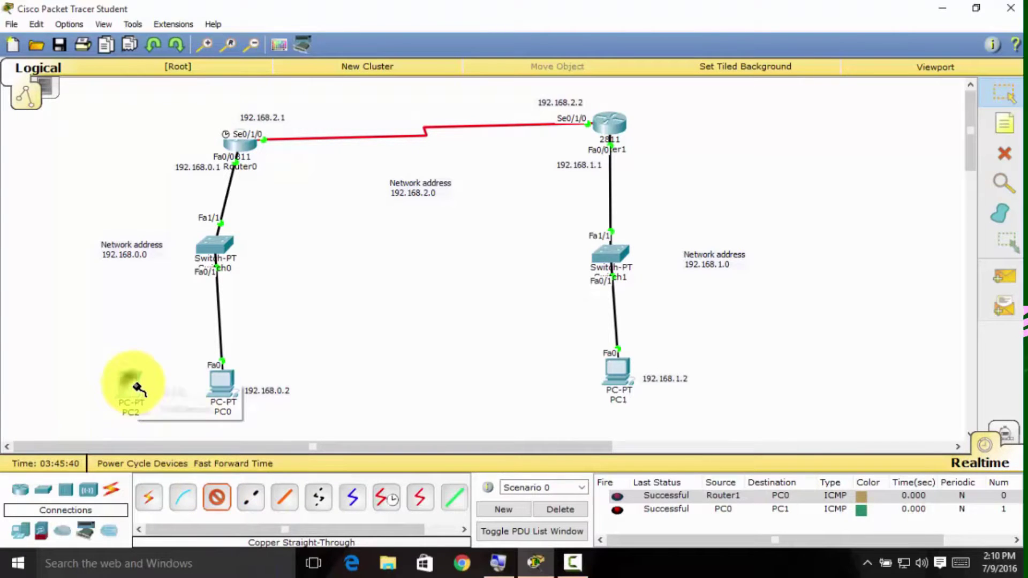
{"action": "left_click", "coordinate": [169, 411]}
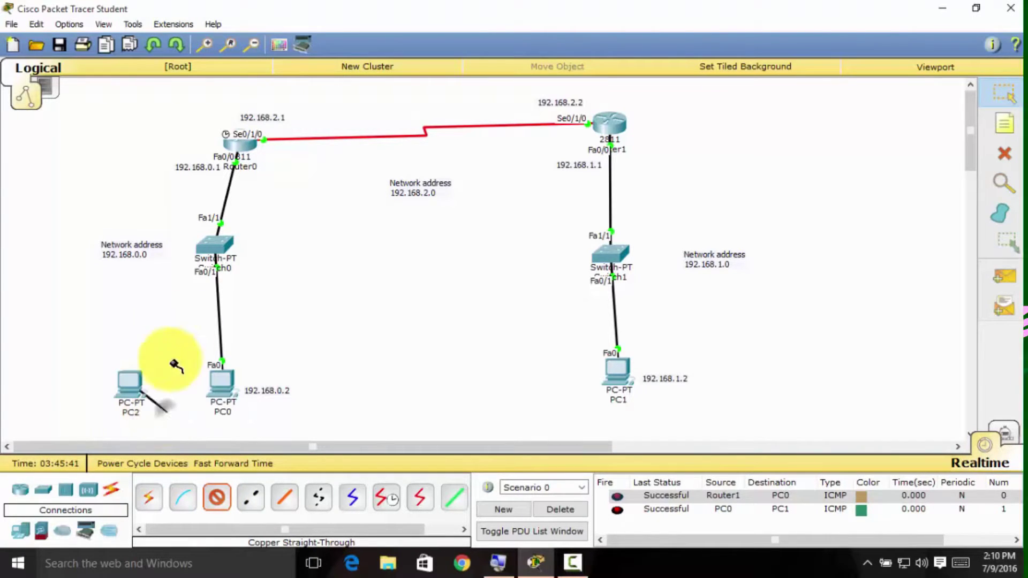
{"action": "left_click", "coordinate": [217, 246]}
{"action": "left_click", "coordinate": [249, 271]}
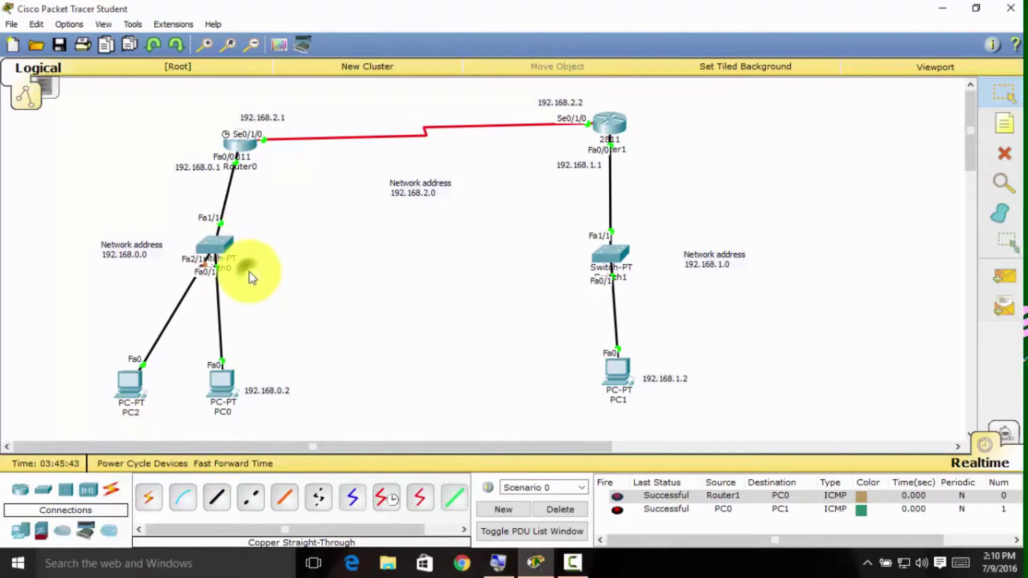
Open PC2's Desktop IP Configuration, move its window right, then close it.
{"action": "left_click", "coordinate": [131, 386]}
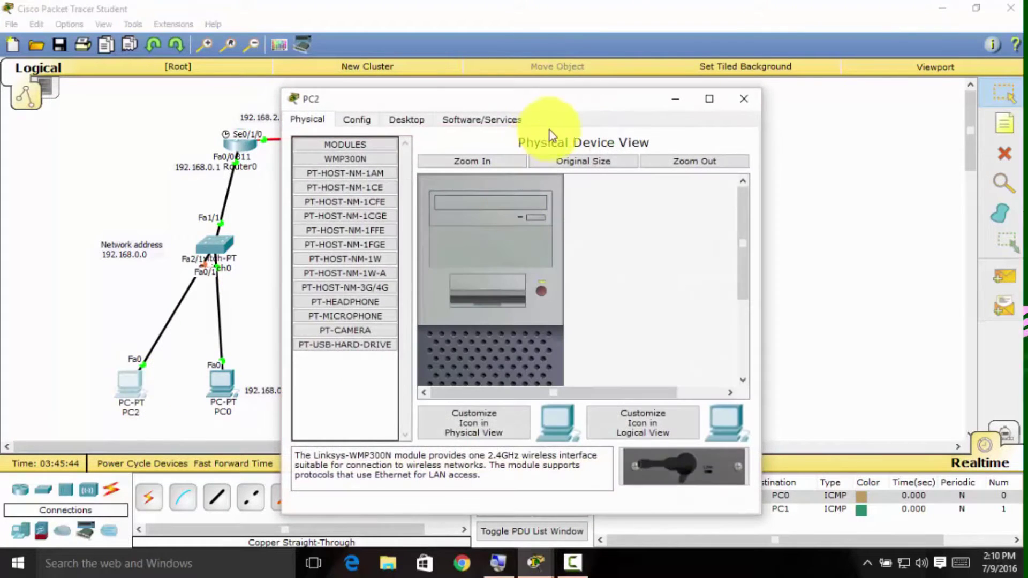
{"action": "left_click", "coordinate": [396, 121]}
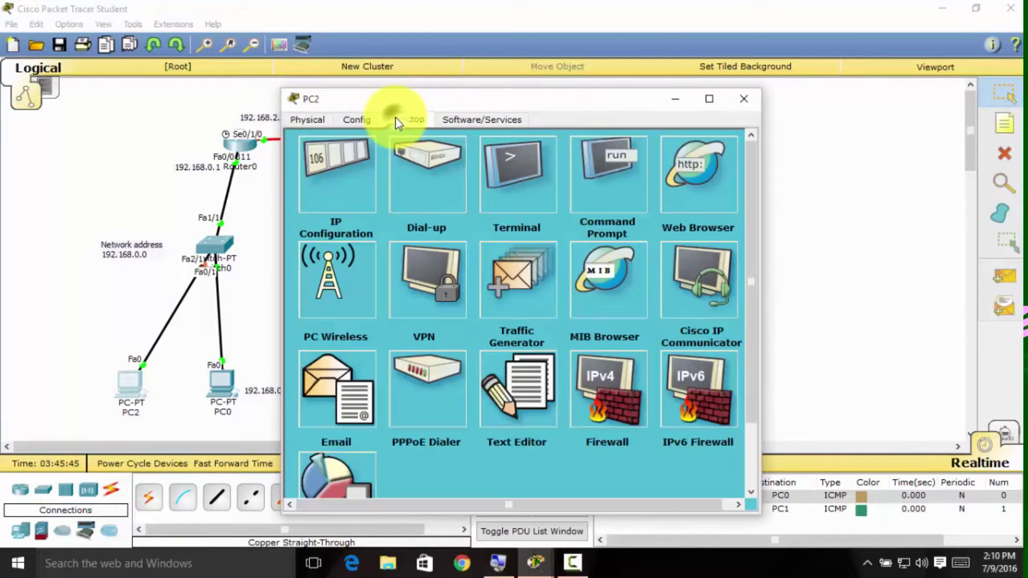
{"action": "left_click", "coordinate": [343, 182]}
{"action": "left_click", "coordinate": [520, 205]}
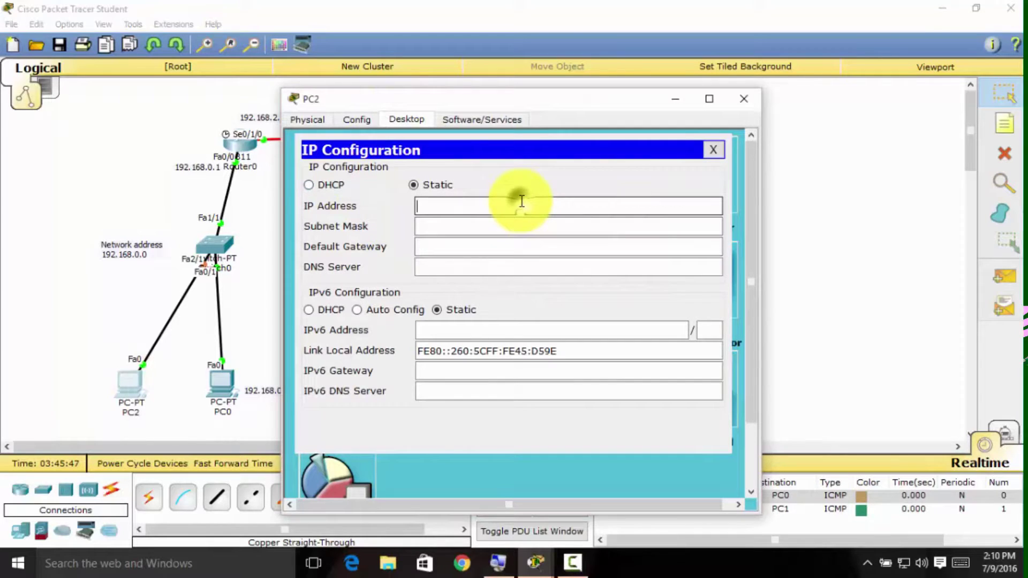
{"action": "left_click_drag", "start_coordinate": [510, 101], "coordinate": [587, 100]}
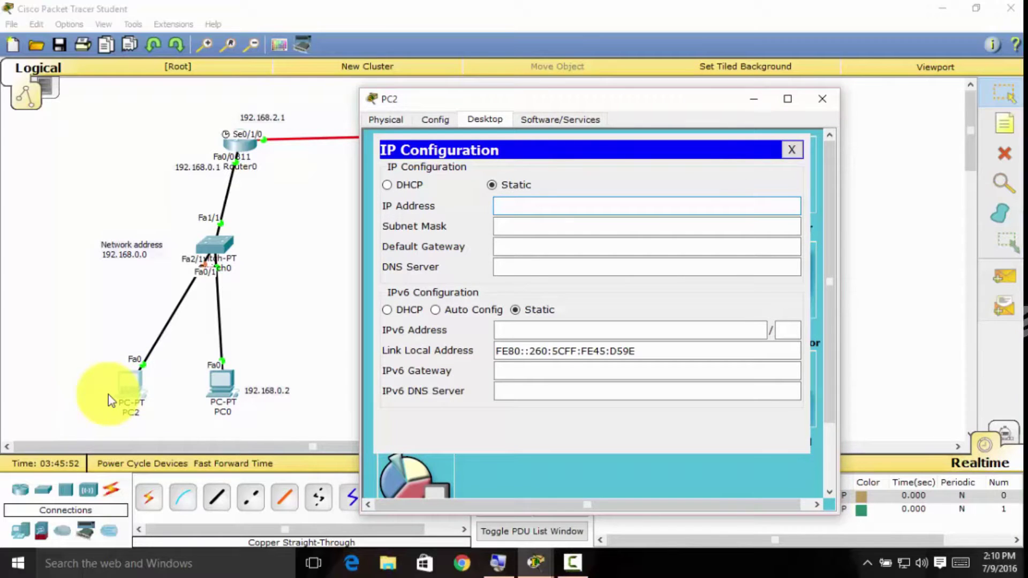
{"action": "left_click", "coordinate": [821, 102]}
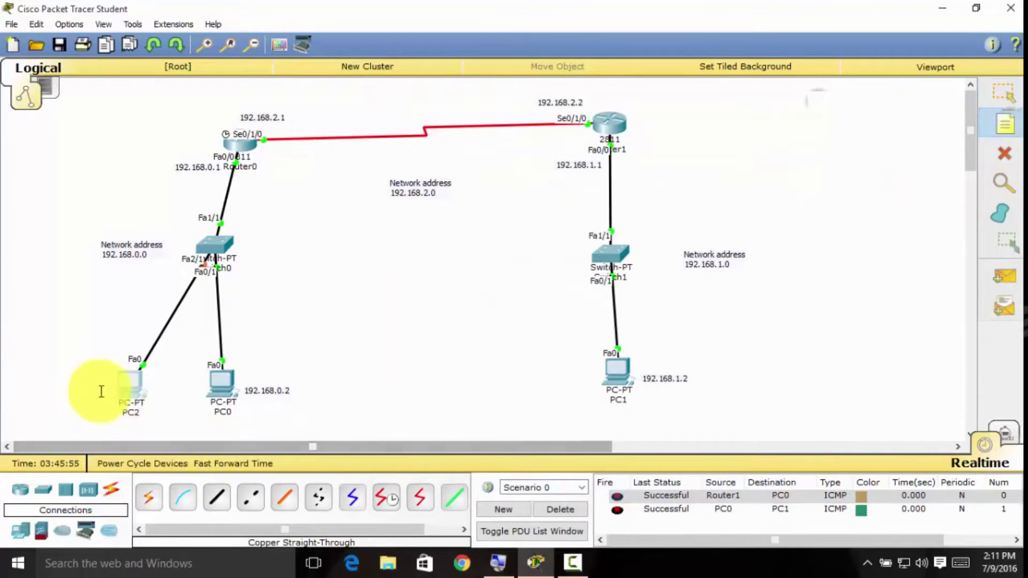
Label PC2 with a 192.168.0.3 note below it and reopen PC2's settings.
{"action": "left_click", "coordinate": [96, 425]}
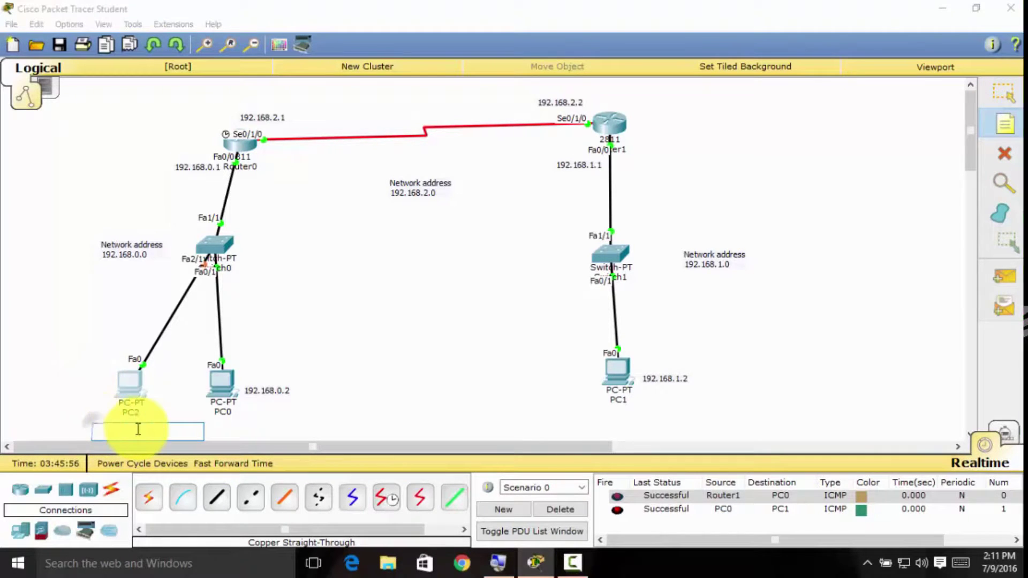
{"action": "type", "text": "192.168.0.3"}
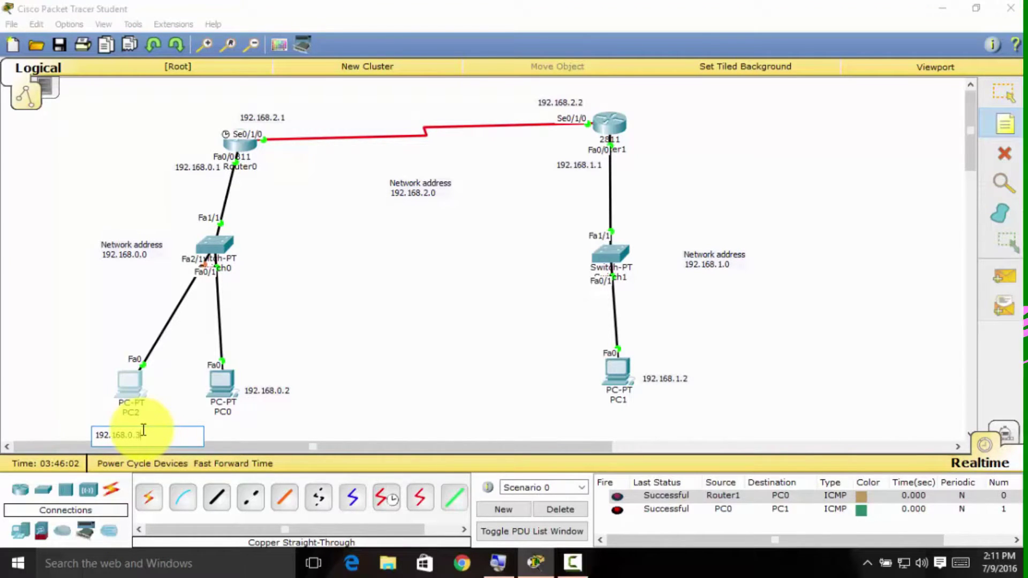
{"action": "left_click", "coordinate": [269, 435]}
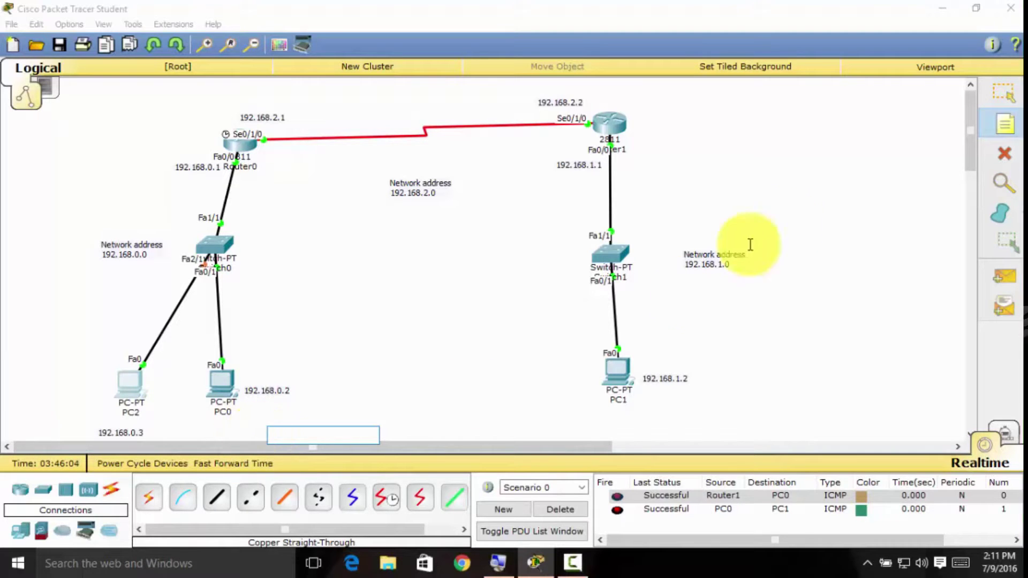
{"action": "left_click", "coordinate": [1005, 93]}
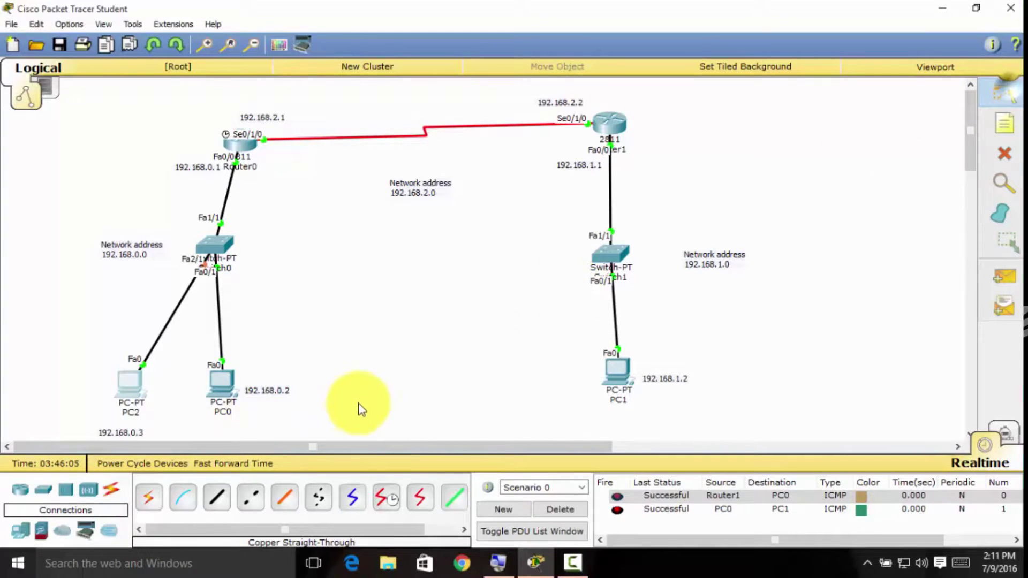
{"action": "left_click", "coordinate": [134, 383]}
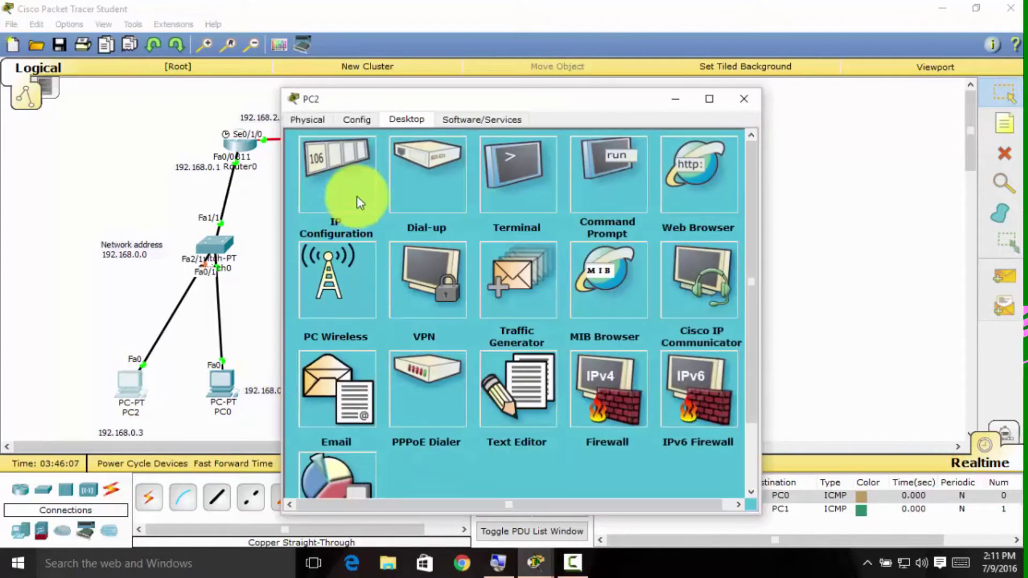
Set PC2 to static addressing and enter IP address 192.168.0.3.
{"action": "left_click", "coordinate": [356, 202]}
{"action": "left_click", "coordinate": [423, 185]}
{"action": "left_click", "coordinate": [444, 208]}
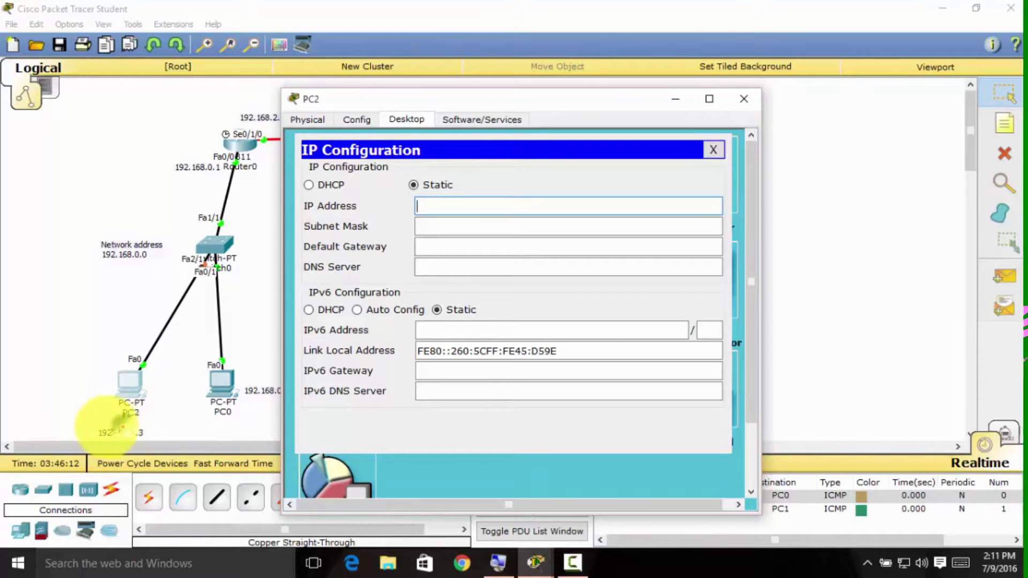
{"action": "mouse_move", "coordinate": [124, 428]}
{"action": "left_mouse_down"}
{"action": "mouse_move", "coordinate": [81, 441]}
{"action": "mouse_move", "coordinate": [147, 442]}
{"action": "mouse_move", "coordinate": [105, 428]}
{"action": "left_mouse_up"}
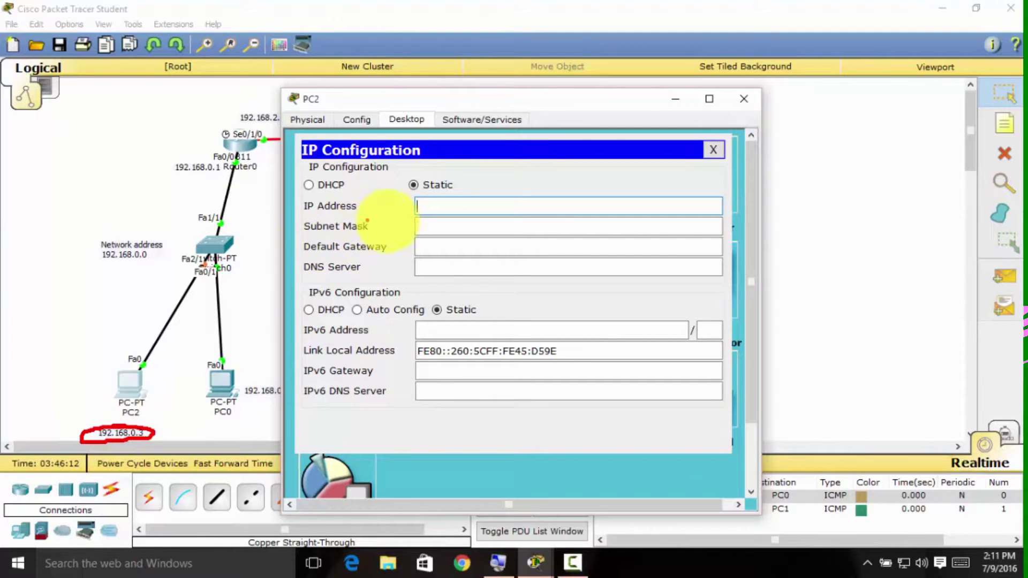
{"action": "key", "text": "Escape"}
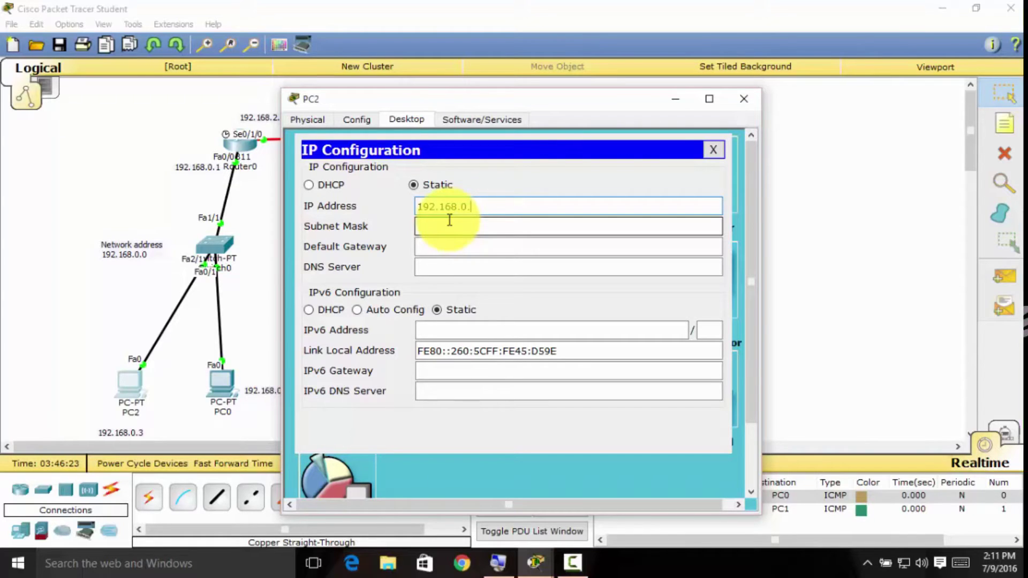
Give PC2 subnet mask 255.255.255.0 and default gateway 192.168.0.1.
{"action": "left_click", "coordinate": [450, 220]}
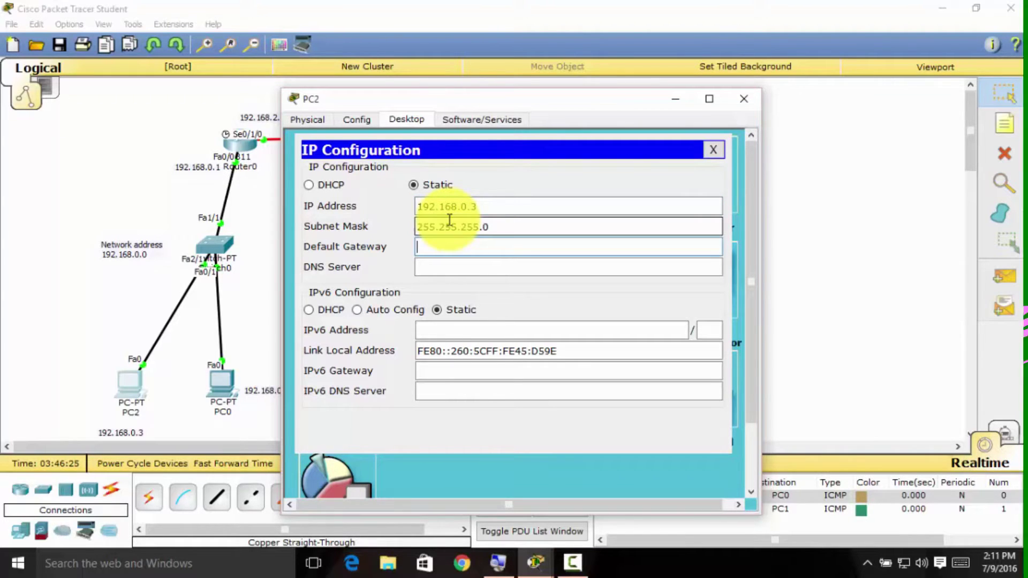
{"action": "key", "text": "Tab"}
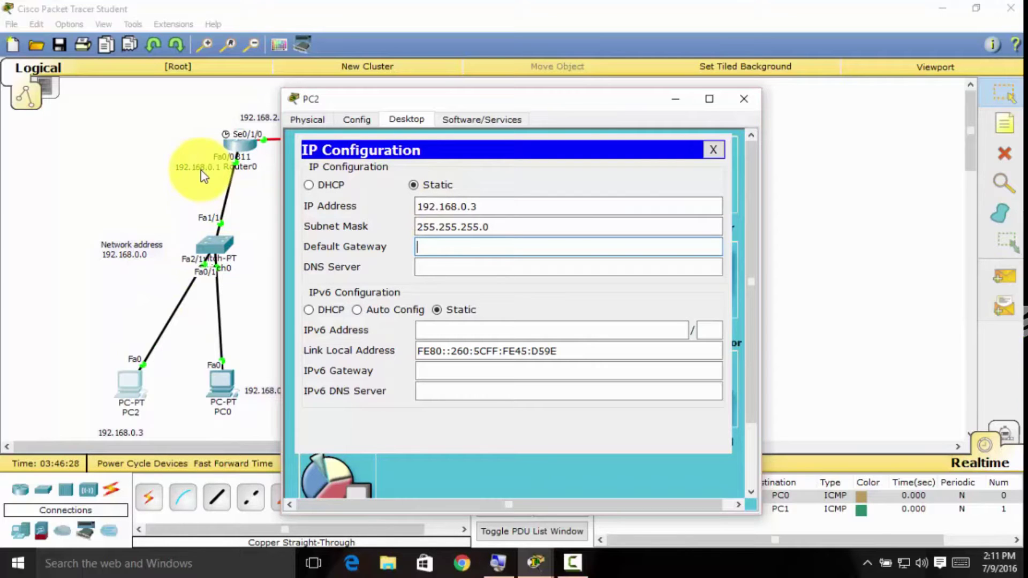
{"action": "mouse_move", "coordinate": [160, 174]}
{"action": "left_mouse_down"}
{"action": "mouse_move", "coordinate": [264, 166]}
{"action": "mouse_move", "coordinate": [252, 139]}
{"action": "mouse_move", "coordinate": [180, 151]}
{"action": "mouse_move", "coordinate": [162, 173]}
{"action": "left_mouse_up"}
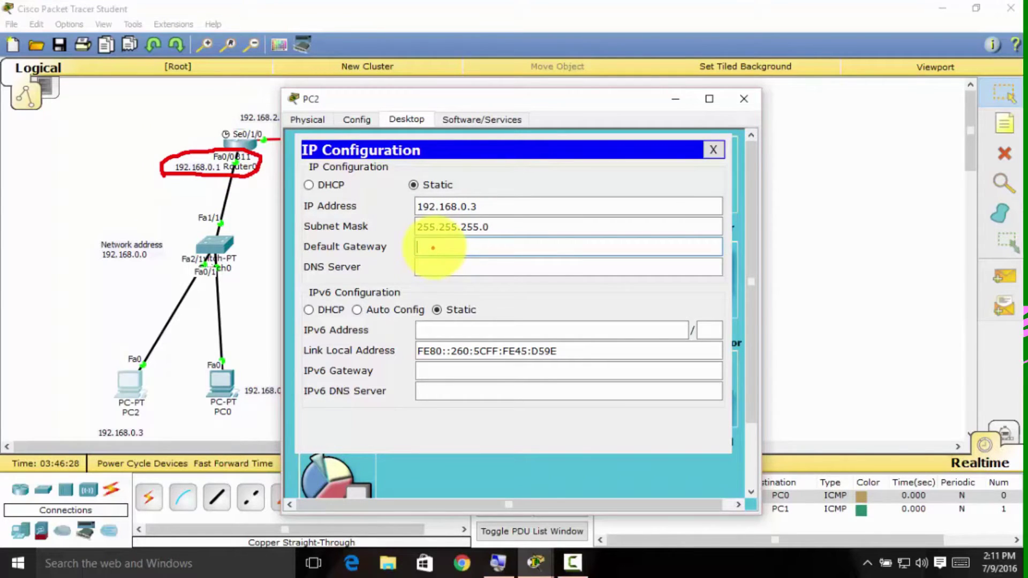
{"action": "key", "text": "Escape"}
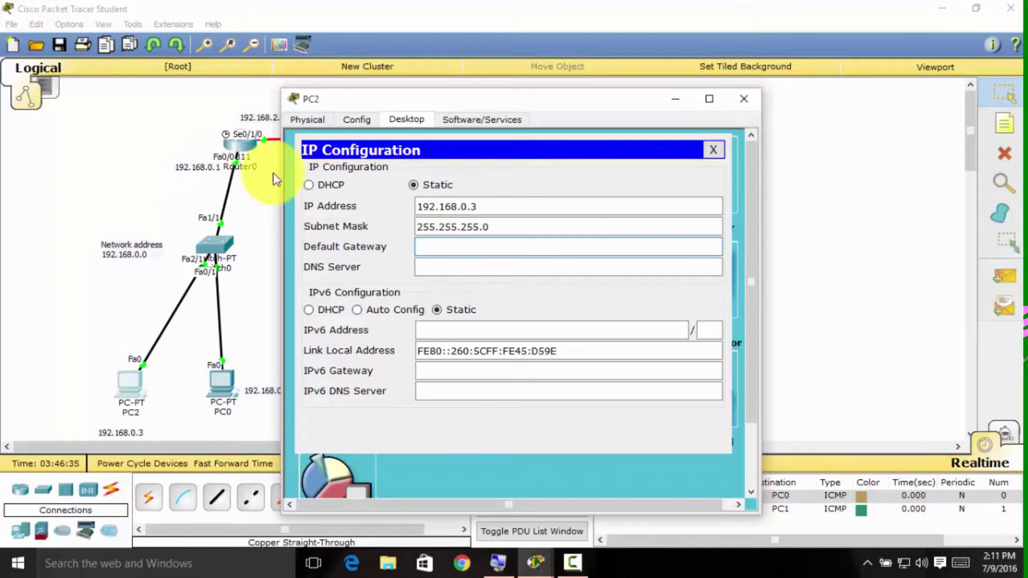
{"action": "left_click", "coordinate": [451, 244]}
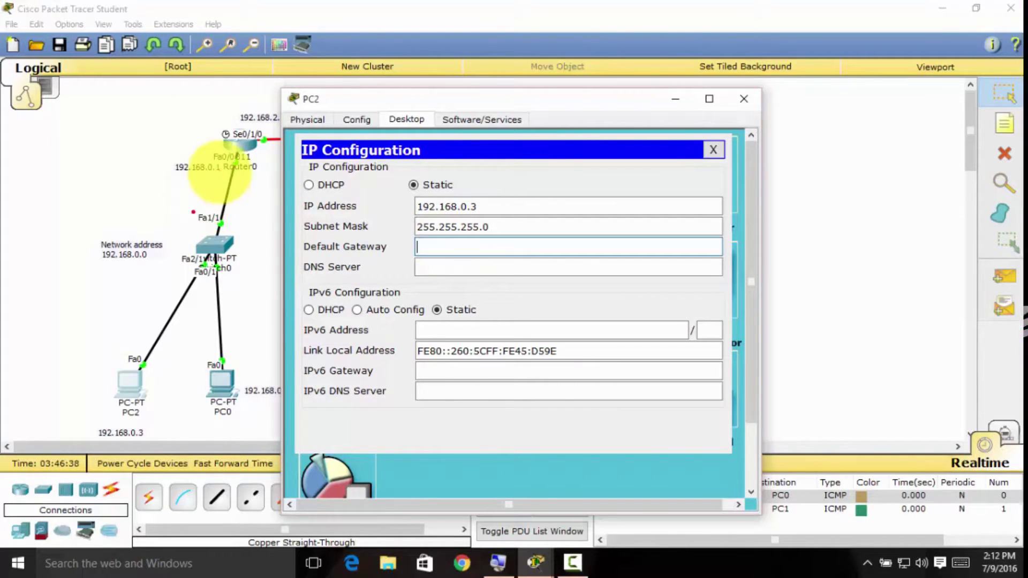
{"action": "mouse_move", "coordinate": [216, 138]}
{"action": "left_mouse_down"}
{"action": "mouse_move", "coordinate": [173, 152]}
{"action": "mouse_move", "coordinate": [176, 180]}
{"action": "mouse_move", "coordinate": [251, 184]}
{"action": "mouse_move", "coordinate": [230, 141]}
{"action": "left_mouse_up"}
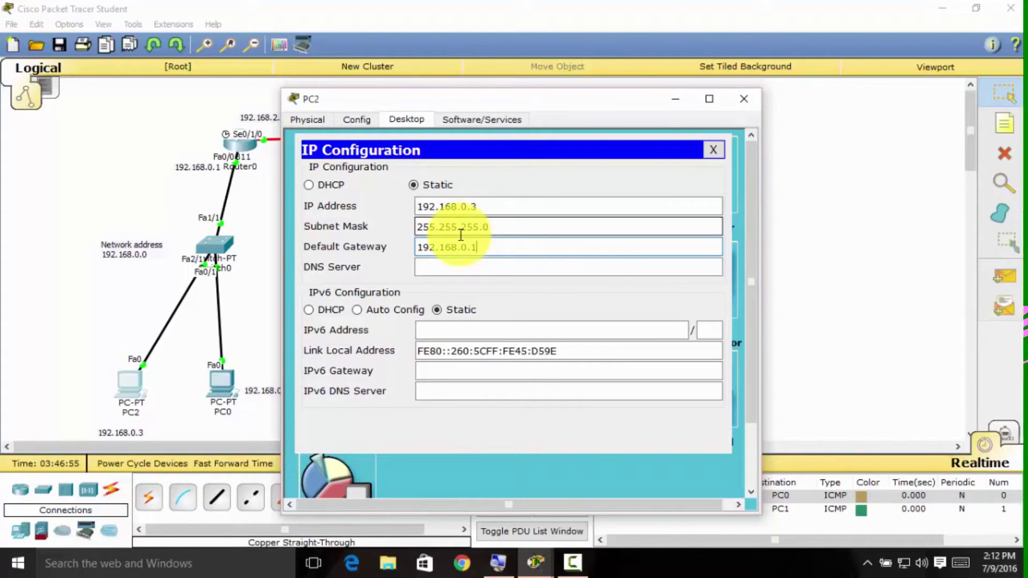
{"action": "mouse_move", "coordinate": [413, 248]}
{"action": "left_mouse_down"}
{"action": "mouse_move", "coordinate": [271, 172]}
{"action": "mouse_move", "coordinate": [176, 164]}
{"action": "mouse_move", "coordinate": [183, 177]}
{"action": "left_mouse_up"}
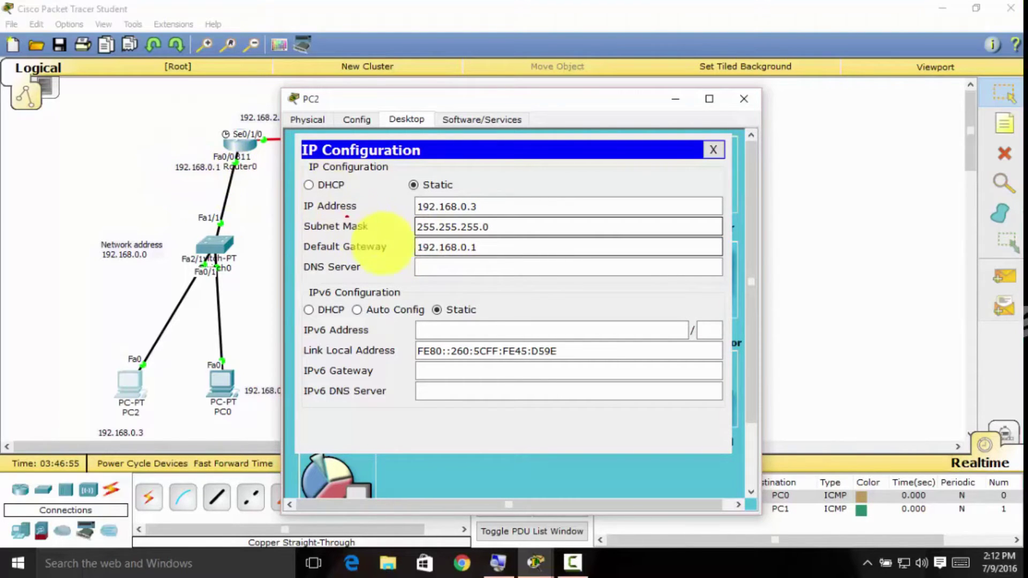
{"action": "mouse_move", "coordinate": [419, 249]}
{"action": "left_mouse_down"}
{"action": "mouse_move", "coordinate": [339, 204]}
{"action": "mouse_move", "coordinate": [229, 190]}
{"action": "mouse_move", "coordinate": [185, 176]}
{"action": "left_mouse_up"}
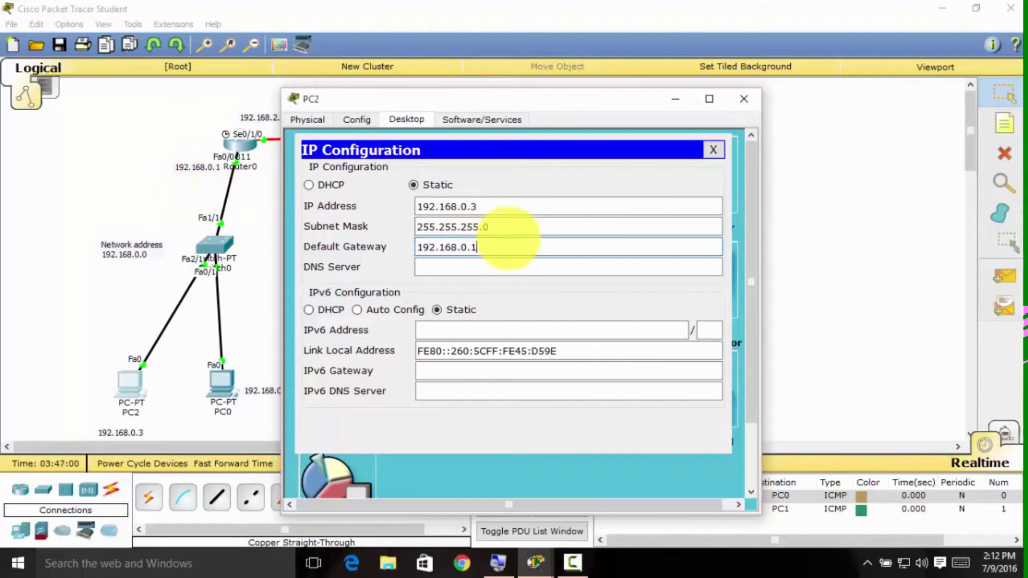
{"action": "left_click", "coordinate": [743, 99]}
Send a simple PDU ping from PC2 to PC1.
{"action": "left_click", "coordinate": [999, 278]}
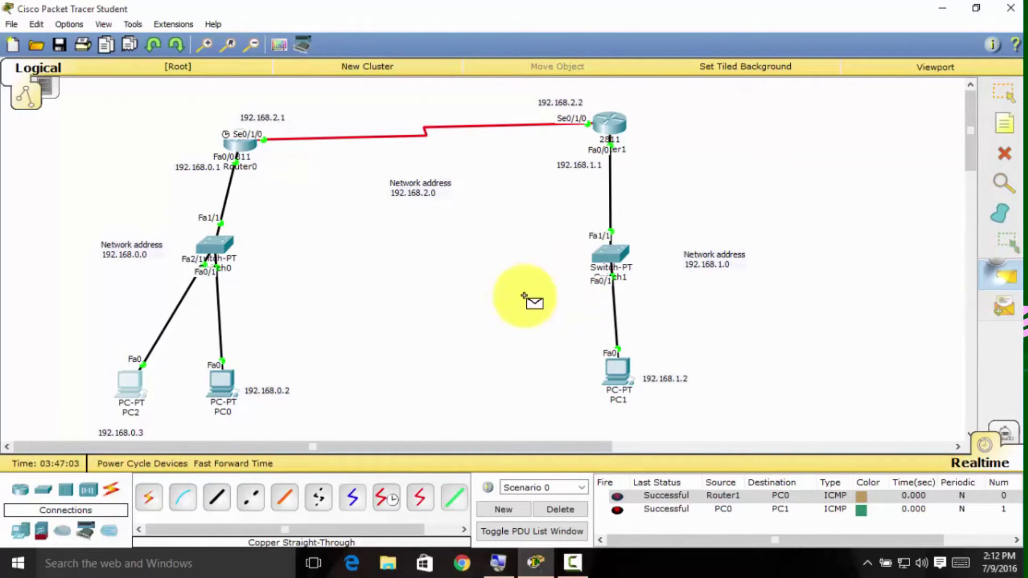
{"action": "left_click", "coordinate": [124, 379]}
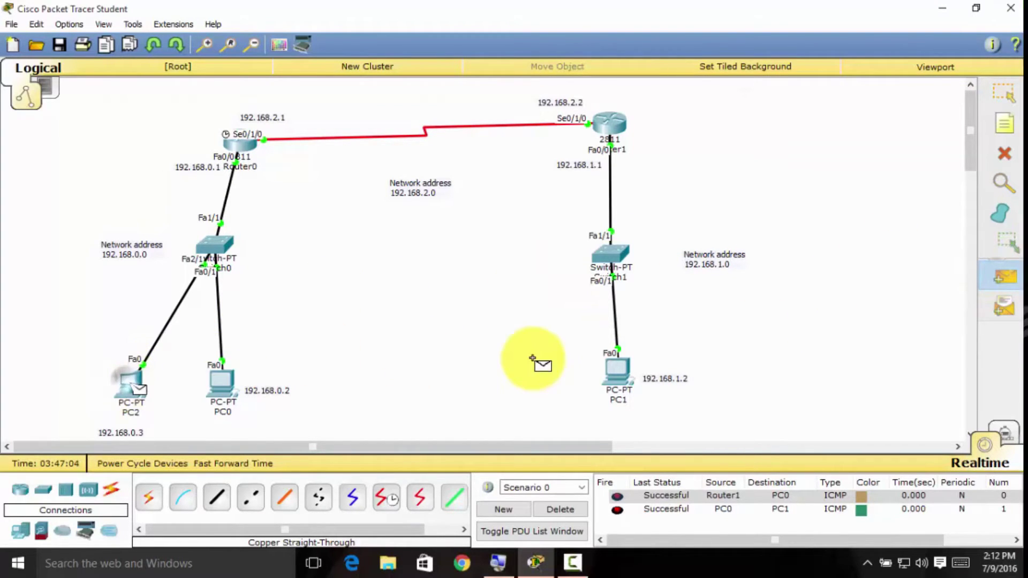
{"action": "left_click", "coordinate": [616, 377]}
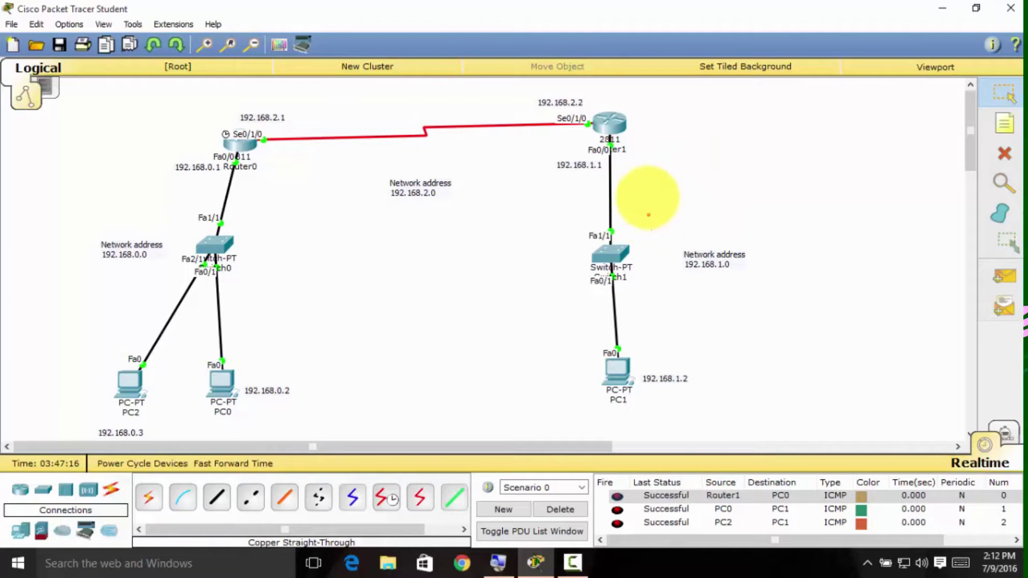
{"action": "mouse_move", "coordinate": [115, 86]}
{"action": "left_mouse_down"}
{"action": "mouse_move", "coordinate": [225, 164]}
{"action": "mouse_move", "coordinate": [720, 427]}
{"action": "mouse_move", "coordinate": [739, 447]}
{"action": "left_mouse_up"}
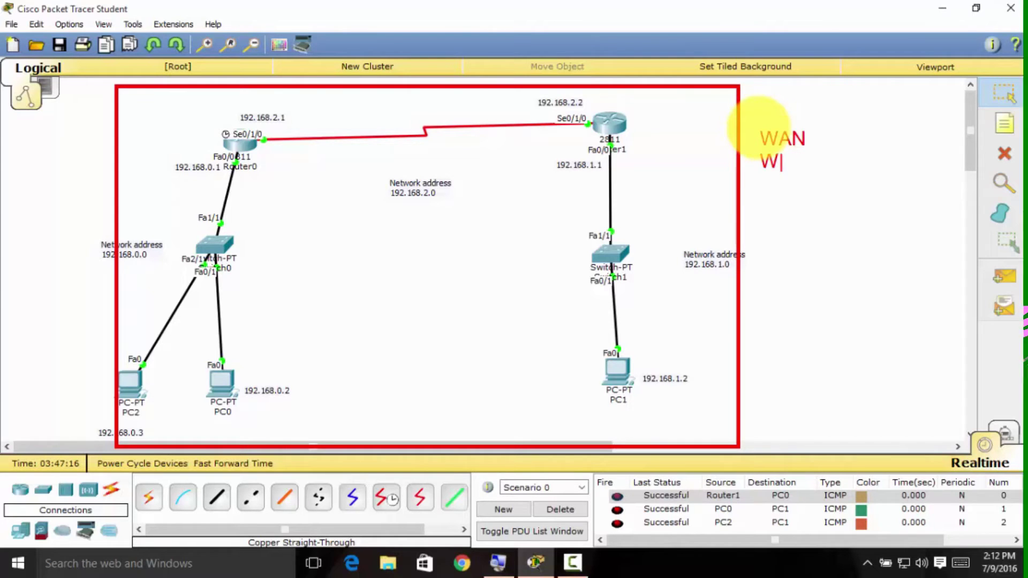
{"action": "type", "text": "ide area ne"}
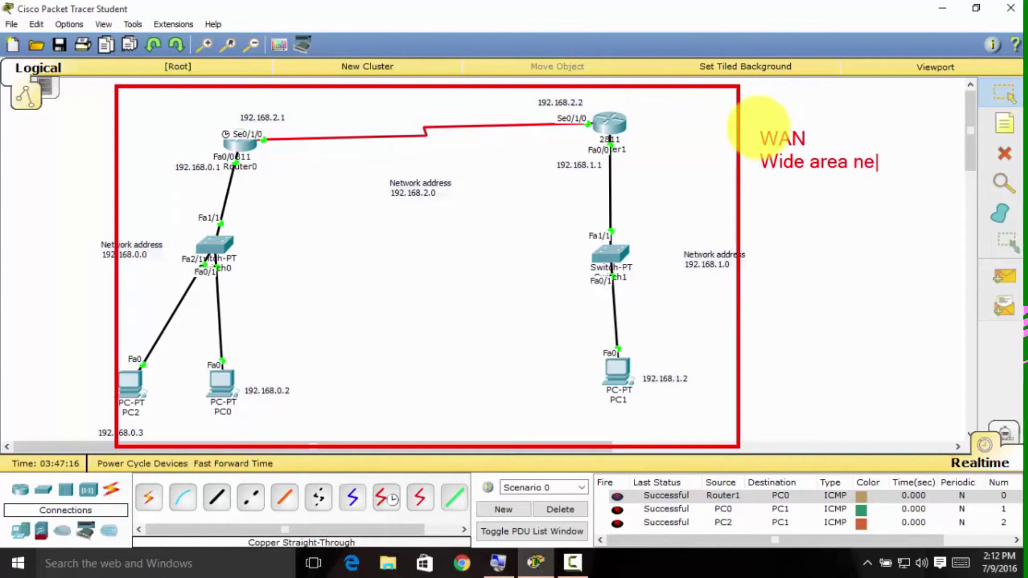
{"action": "key", "text": "BackSpace"}
{"action": "key", "text": "BackSpace"}
{"action": "key", "text": "BackSpace"}
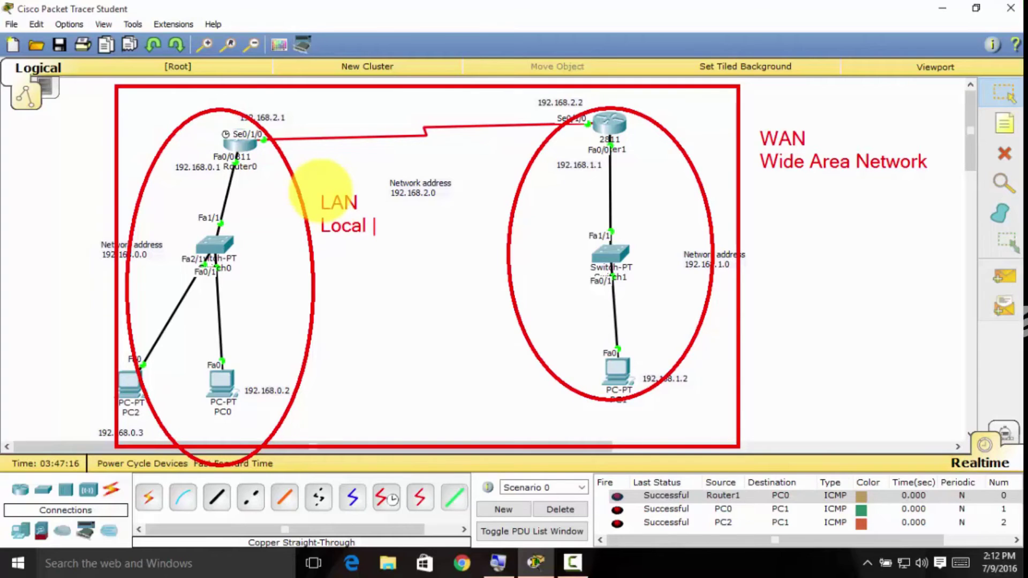
{"action": "type", "text": "ea"}
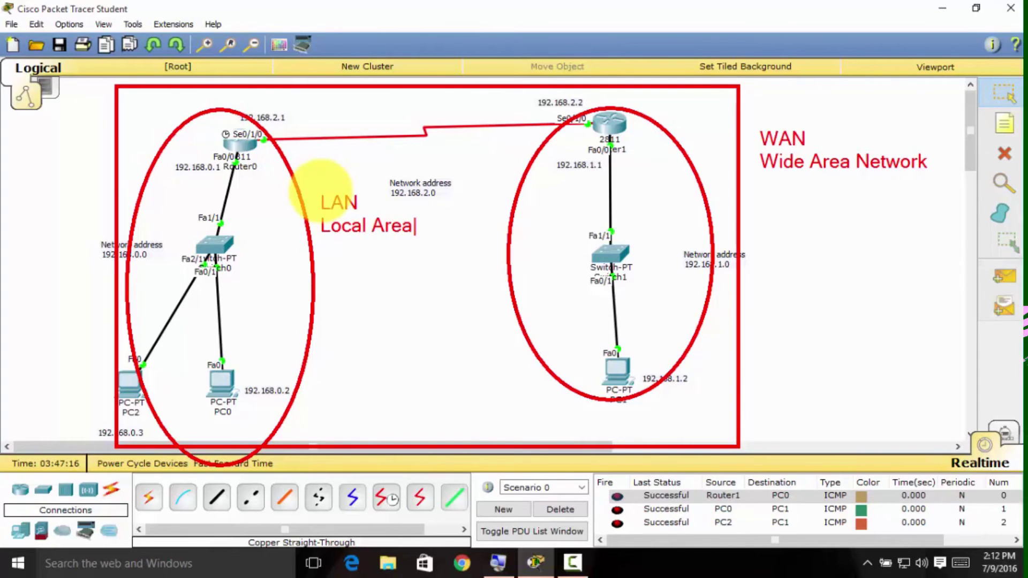
{"action": "type", "text": " Network"}
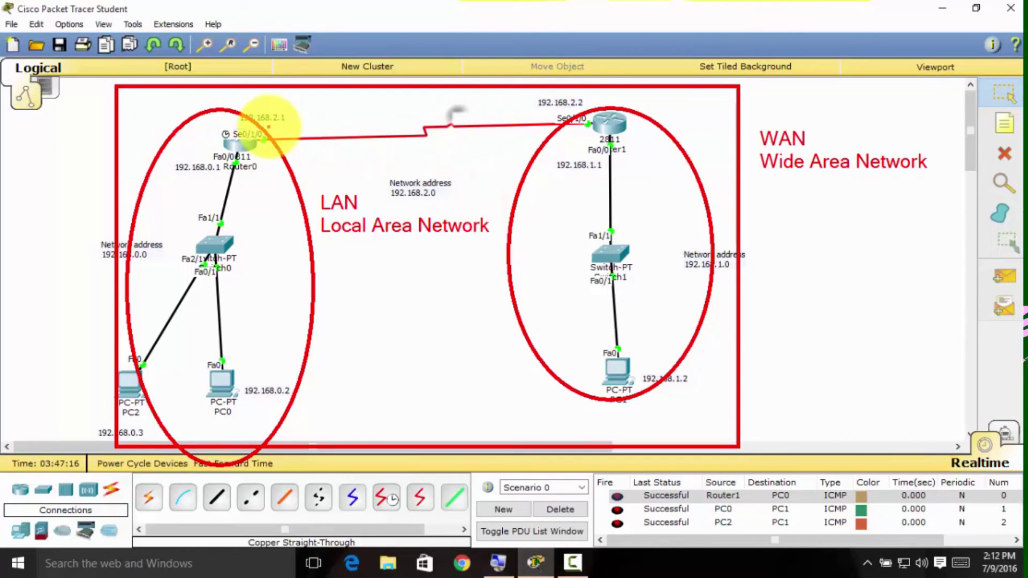
{"action": "mouse_move", "coordinate": [296, 117]}
{"action": "left_mouse_down"}
{"action": "mouse_move", "coordinate": [305, 158]}
{"action": "mouse_move", "coordinate": [399, 164]}
{"action": "mouse_move", "coordinate": [470, 161]}
{"action": "mouse_move", "coordinate": [513, 128]}
{"action": "mouse_move", "coordinate": [499, 109]}
{"action": "mouse_move", "coordinate": [439, 100]}
{"action": "mouse_move", "coordinate": [292, 113]}
{"action": "left_mouse_up"}
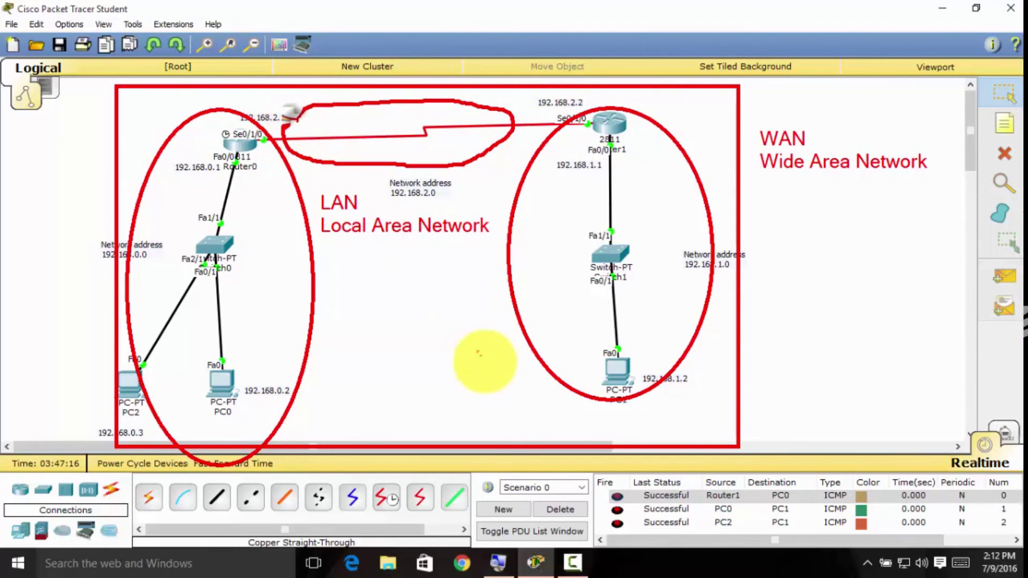
{"action": "mouse_move", "coordinate": [401, 489]}
{"action": "left_mouse_down"}
{"action": "mouse_move", "coordinate": [374, 497]}
{"action": "mouse_move", "coordinate": [384, 506]}
{"action": "mouse_move", "coordinate": [387, 489]}
{"action": "mouse_move", "coordinate": [384, 469]}
{"action": "left_mouse_up"}
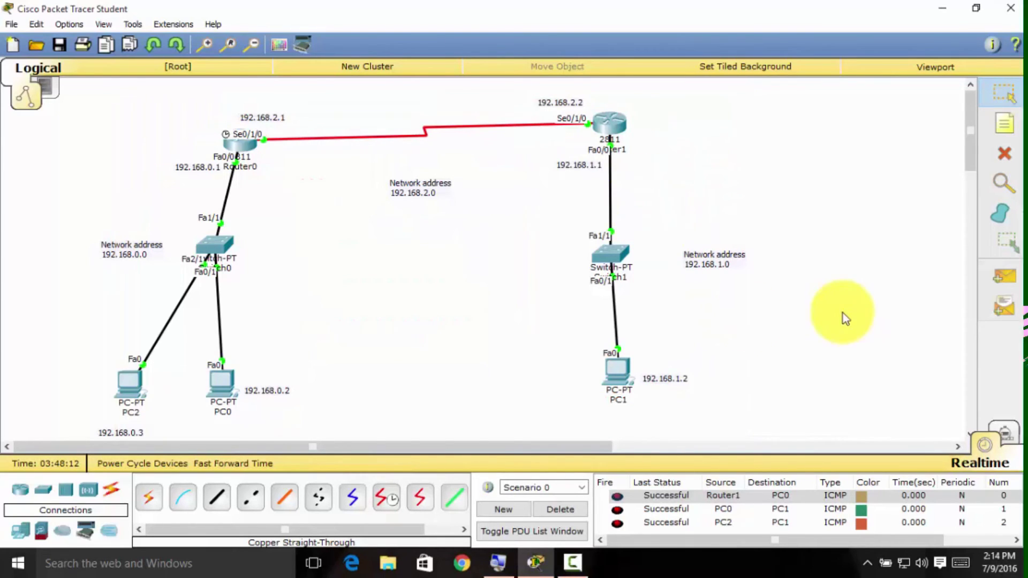
Add one more test PDU to PC1, delete all scenario PDUs, and nudge PC1 right.
{"action": "left_click", "coordinate": [997, 280]}
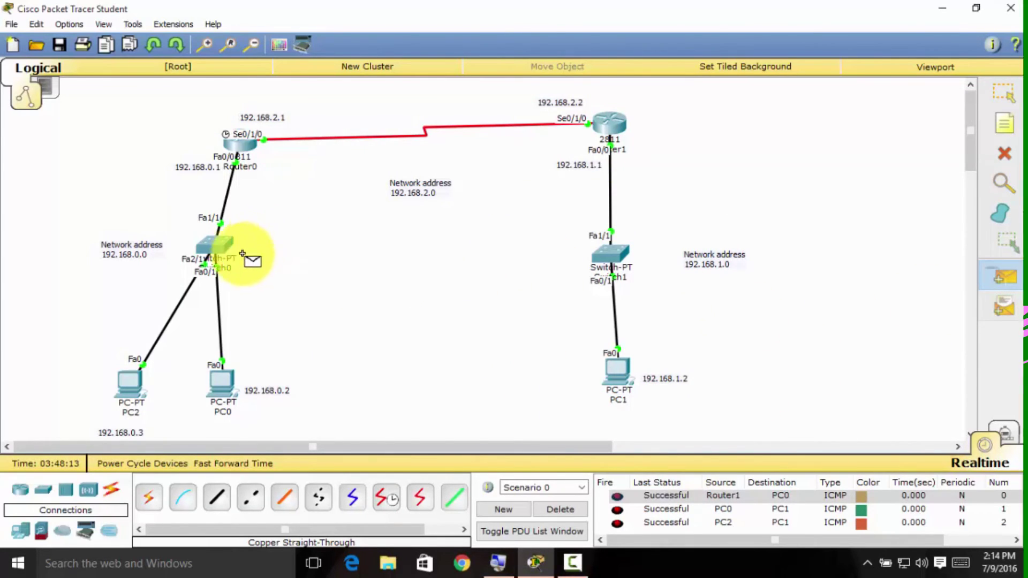
{"action": "left_click", "coordinate": [243, 152]}
{"action": "left_click", "coordinate": [615, 370]}
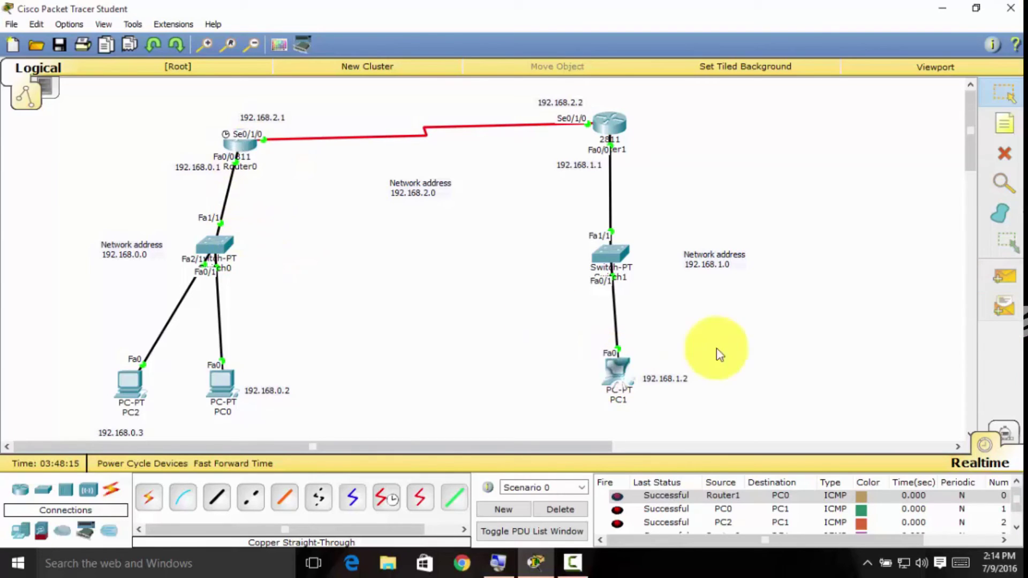
{"action": "left_click", "coordinate": [571, 507]}
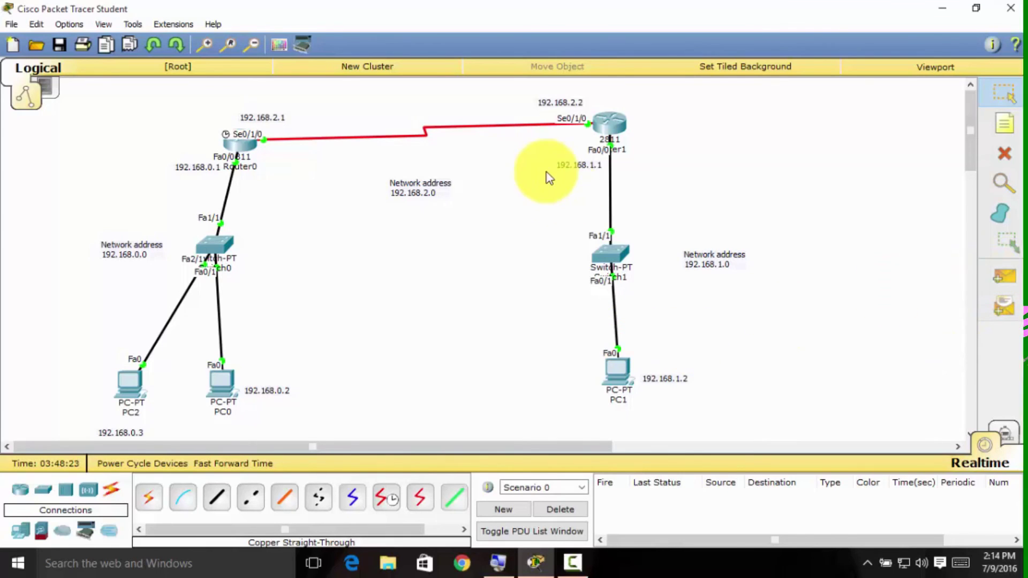
{"action": "left_click_drag", "start_coordinate": [619, 369], "coordinate": [630, 372]}
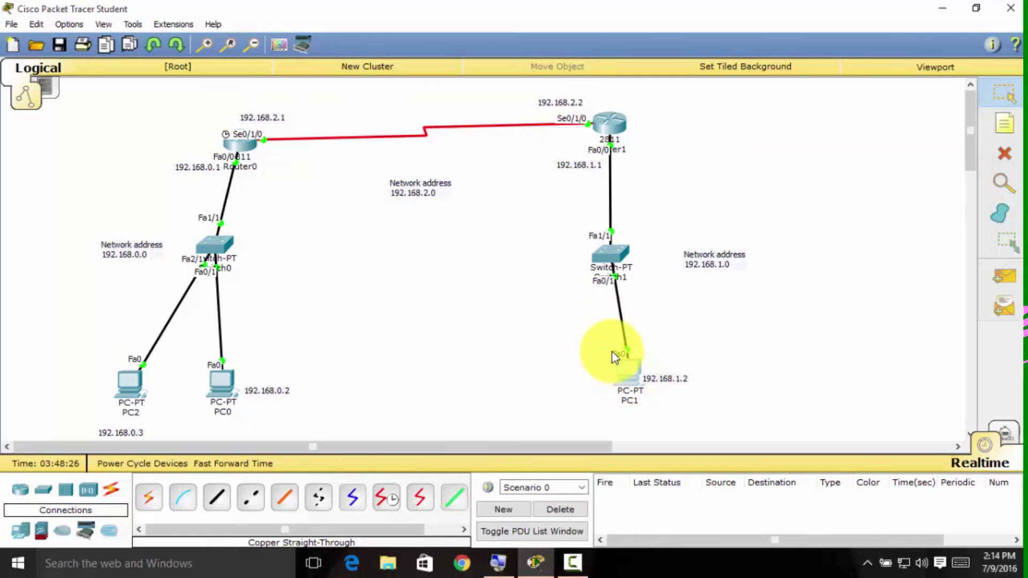